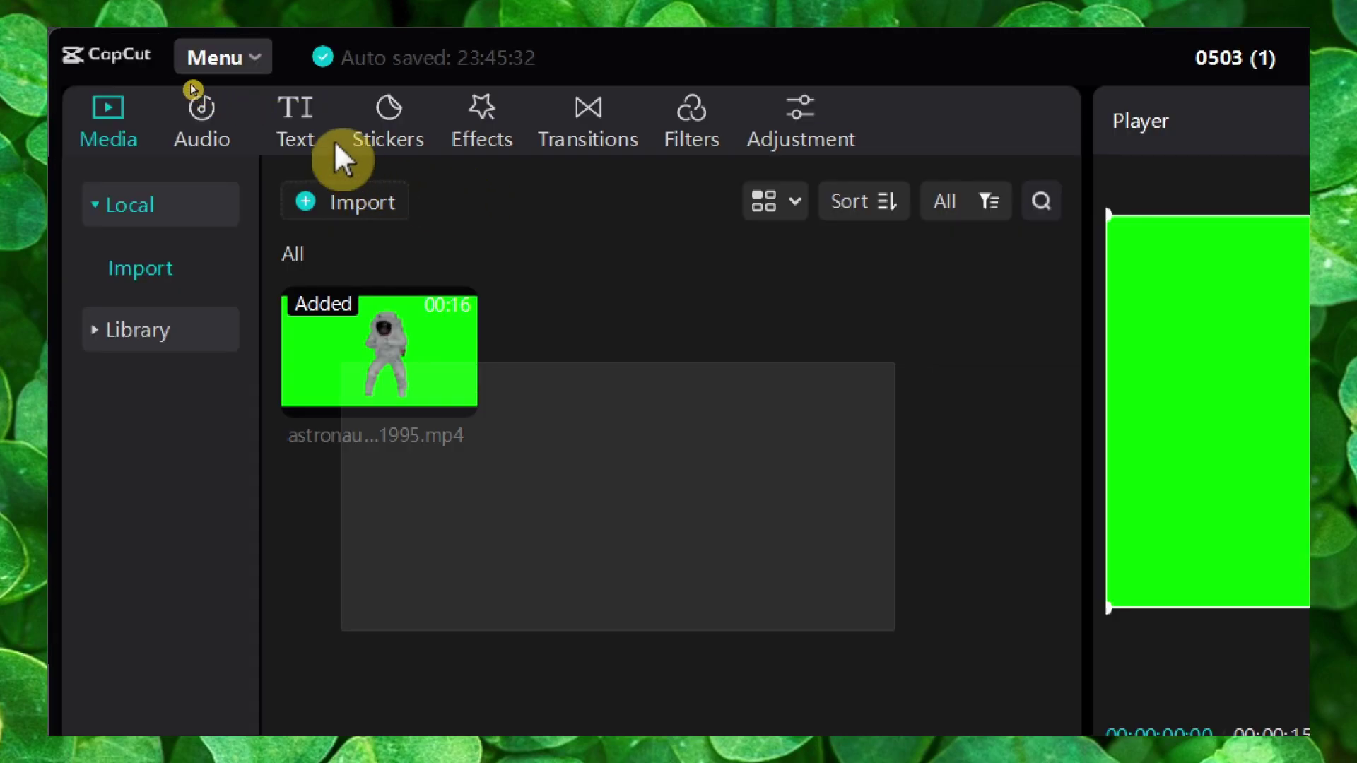
# - Add a Default text clip over the astronaut video and lengthen it on the timeline
pyautogui.click(304, 120)
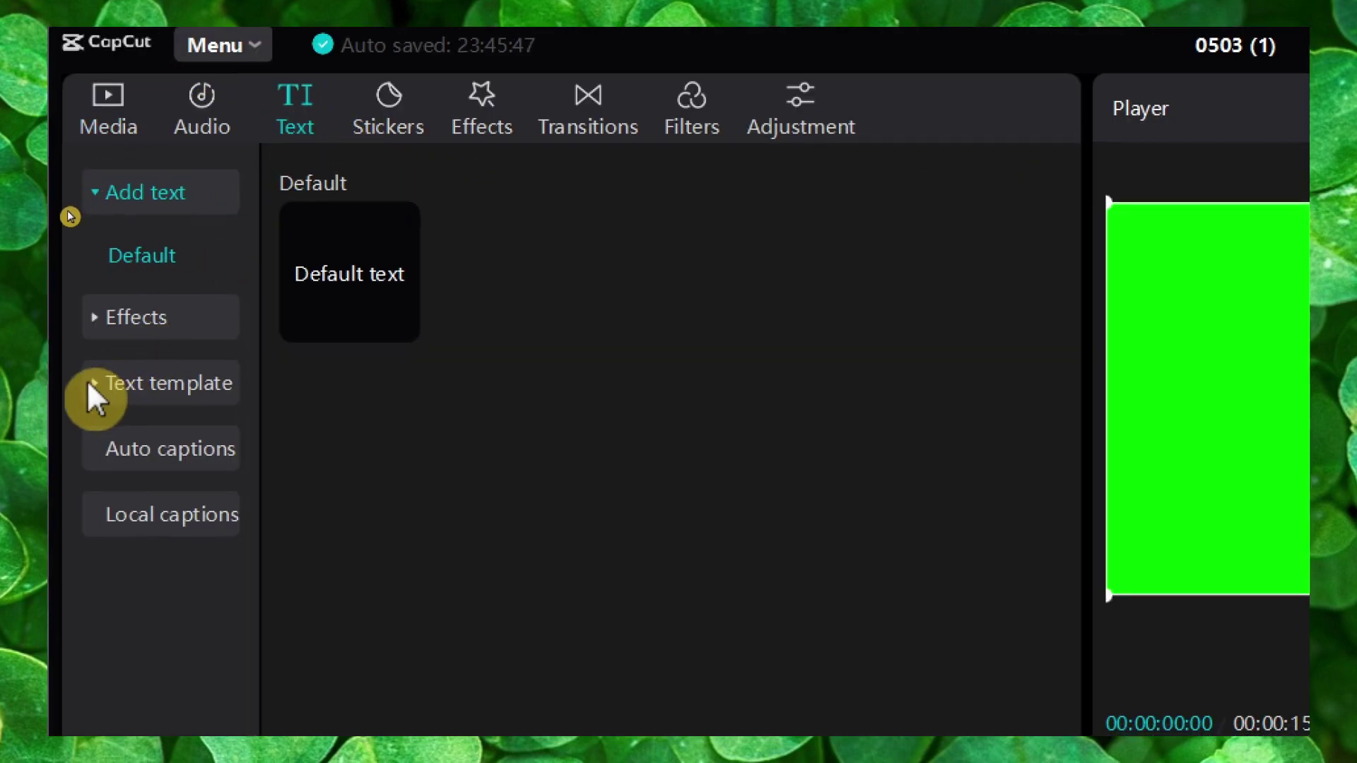
pyautogui.click(91, 384)
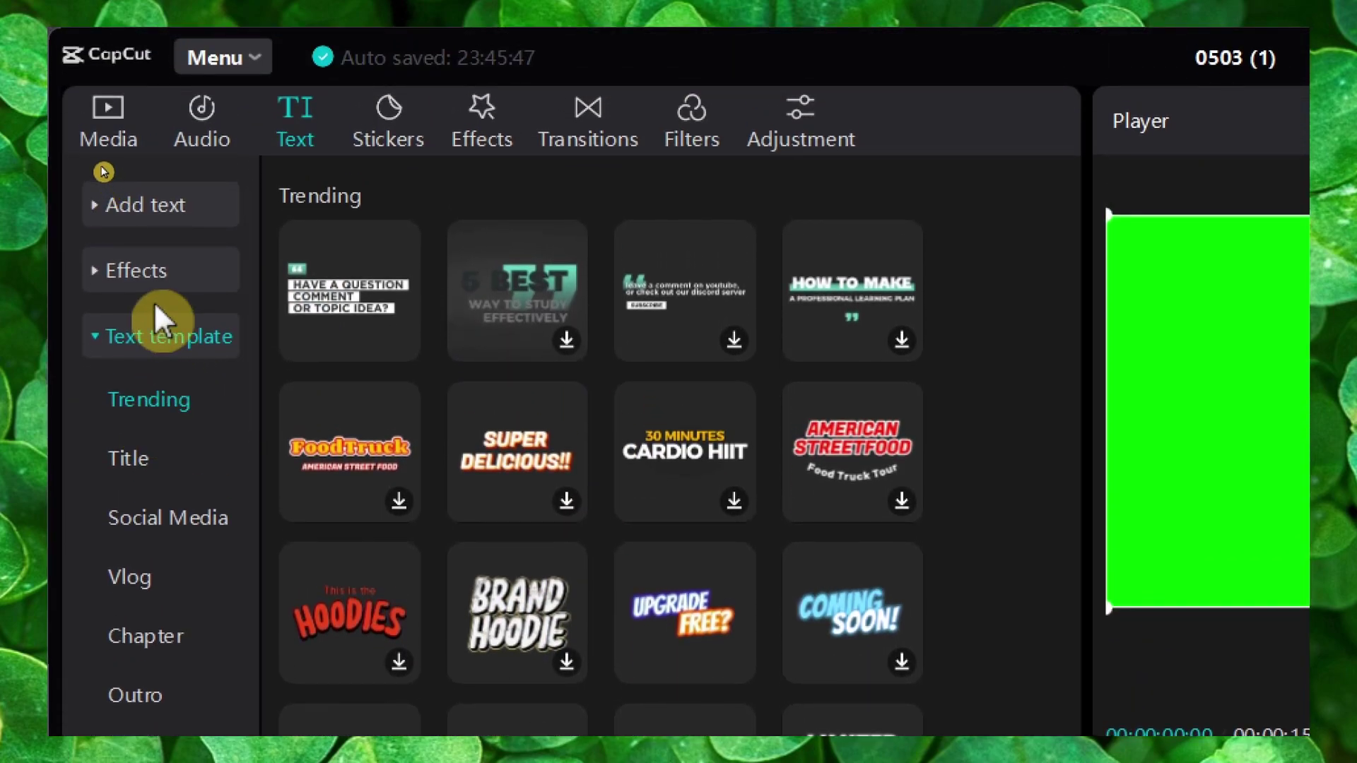
pyautogui.click(129, 203)
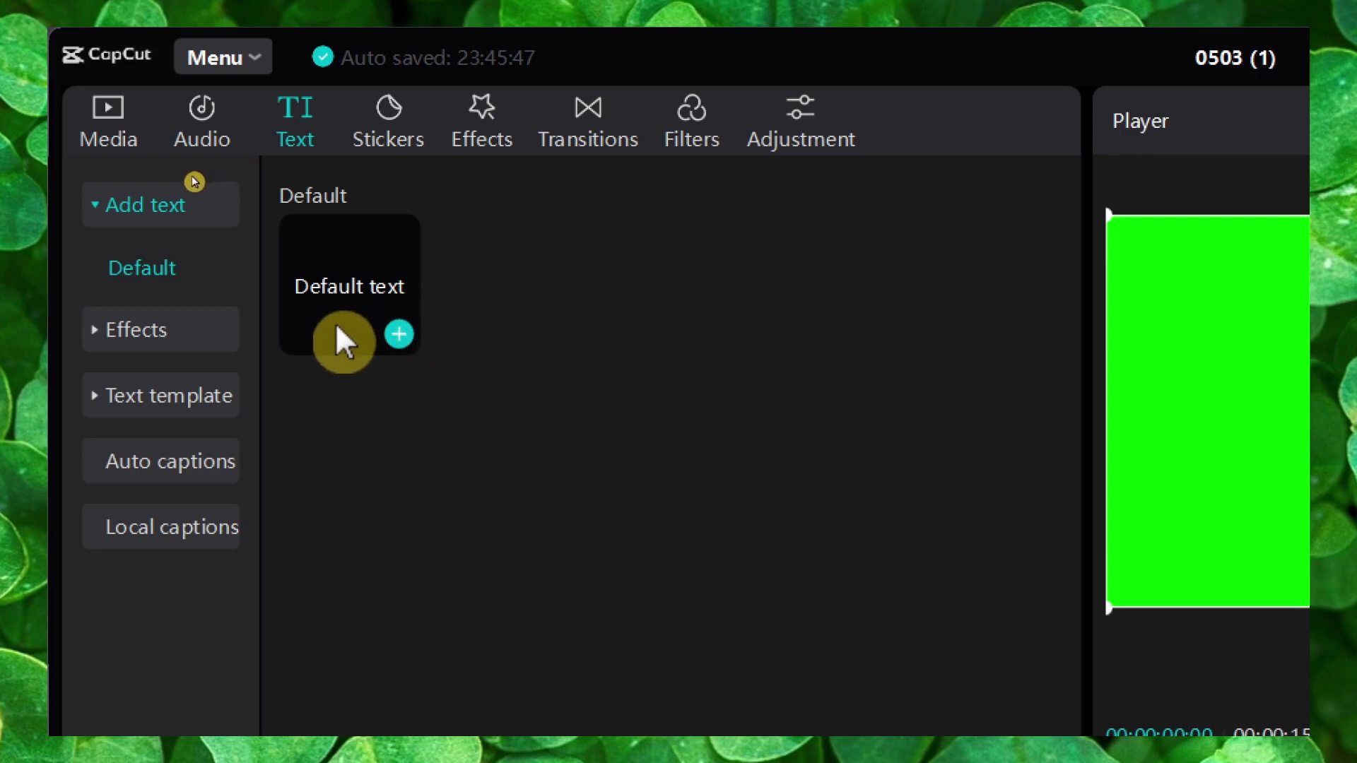
pyautogui.click(400, 335)
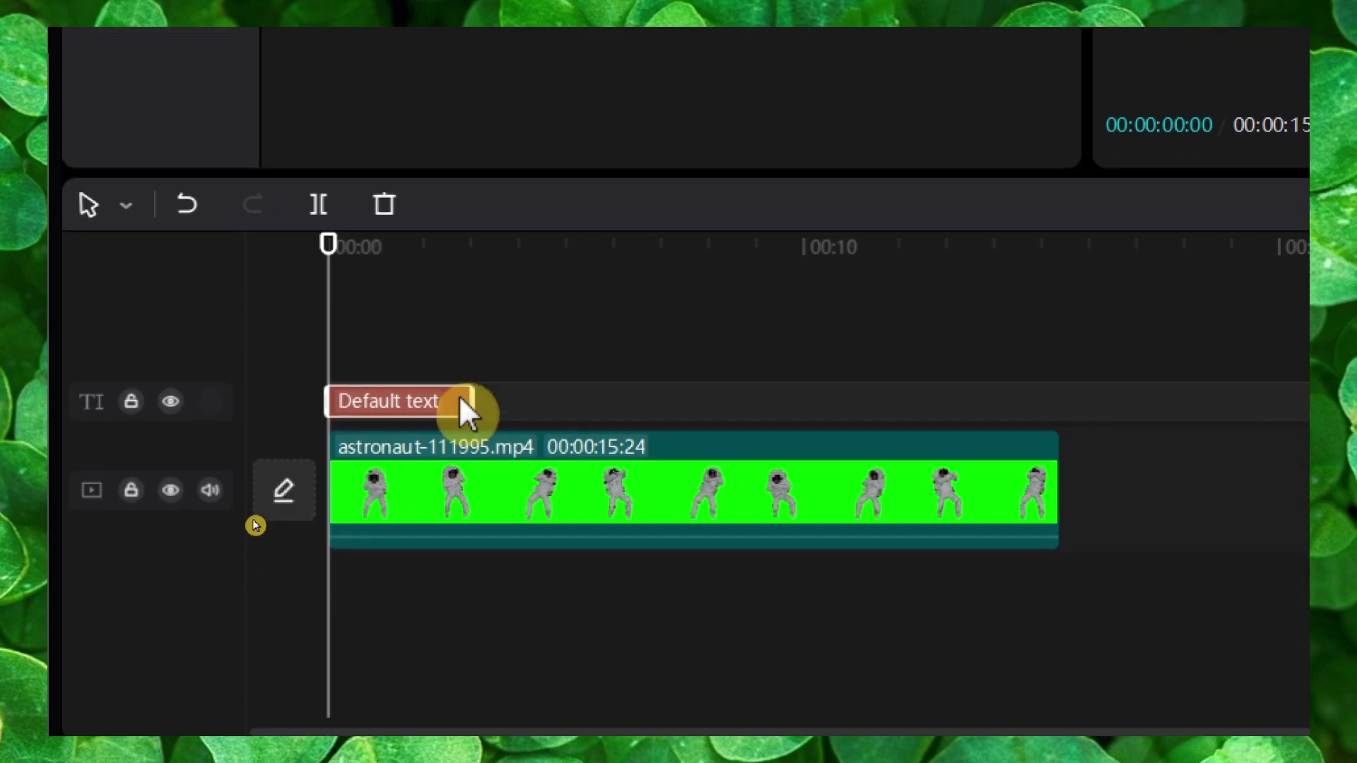
pyautogui.moveTo(460, 397); pyautogui.dragTo(681, 400)
pyautogui.click(442, 244)
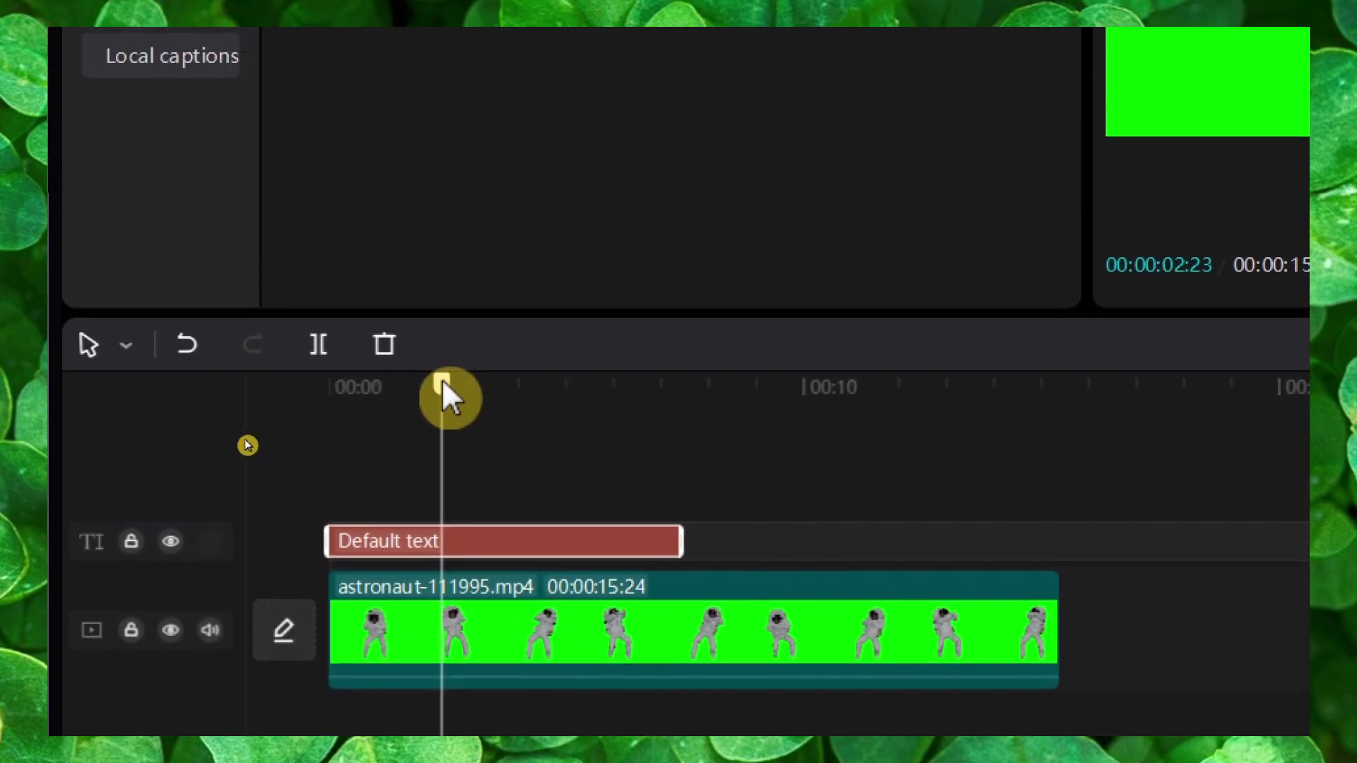
pyautogui.moveTo(444, 382); pyautogui.dragTo(460, 388)
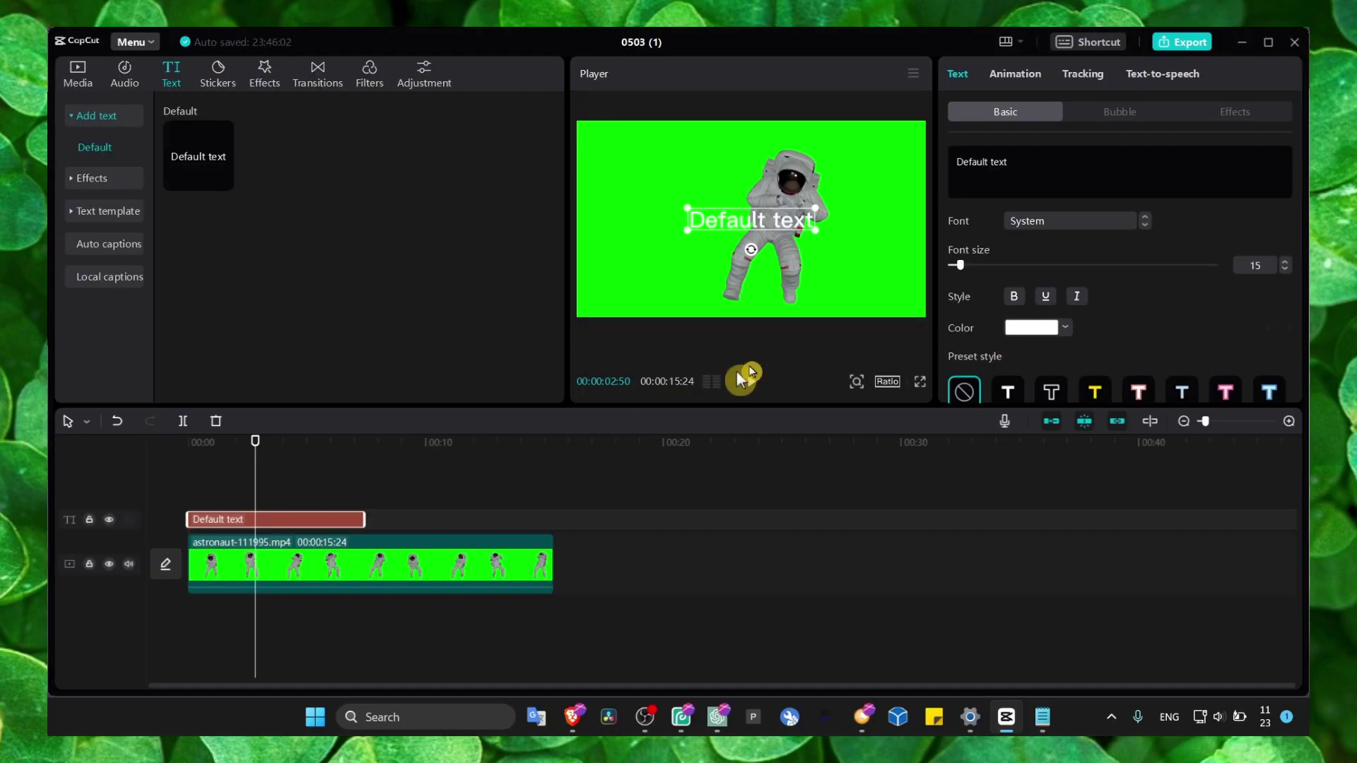
# - Change the caption text to 'you are beatiful' and enlarge it in the preview
pyautogui.click(1016, 171)
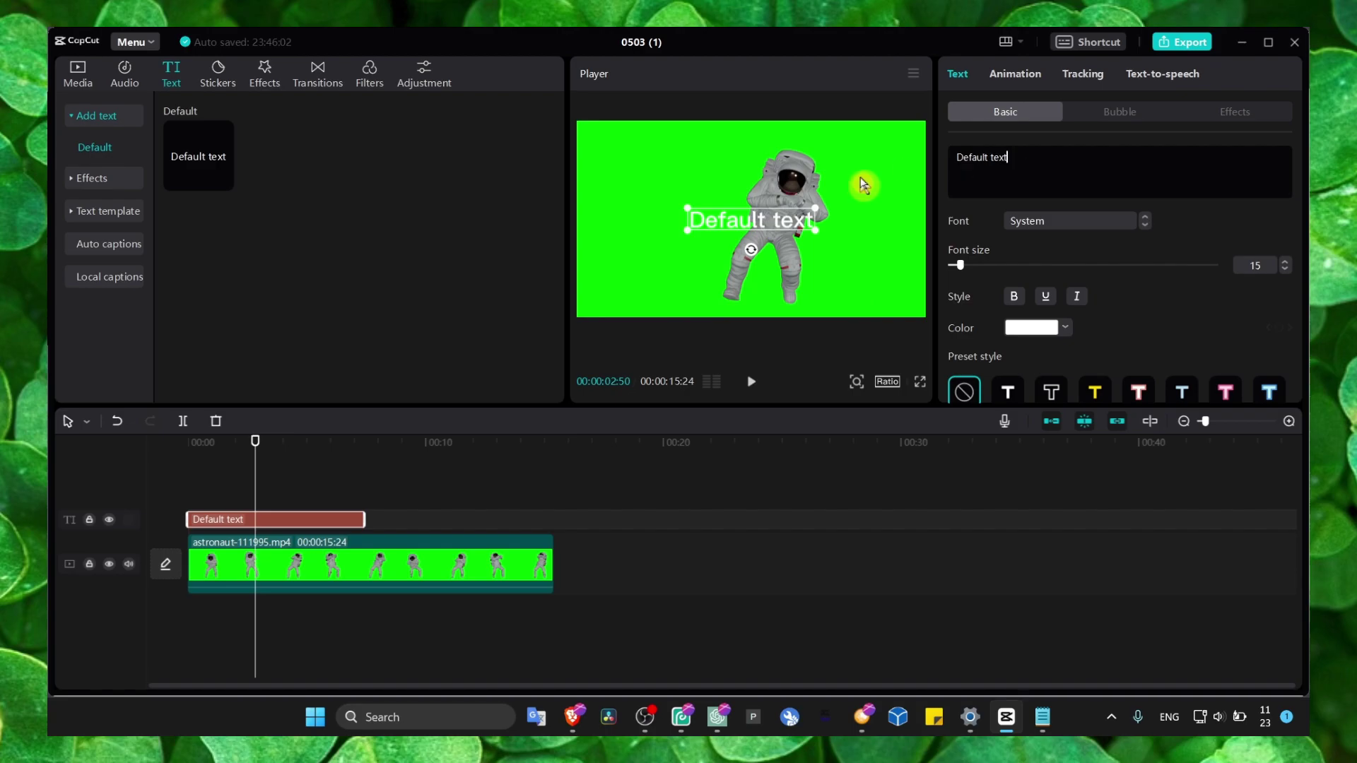
pyautogui.press('BackSpace')
pyautogui.press('BackSpace')
pyautogui.press('BackSpace')
pyautogui.press('BackSpace')
pyautogui.press('BackSpace')
pyautogui.press('BackSpace')
pyautogui.press('BackSpace')
pyautogui.press('BackSpace')
pyautogui.press('BackSpace')
pyautogui.press('BackSpace')
pyautogui.press('BackSpace')
pyautogui.press('BackSpace')
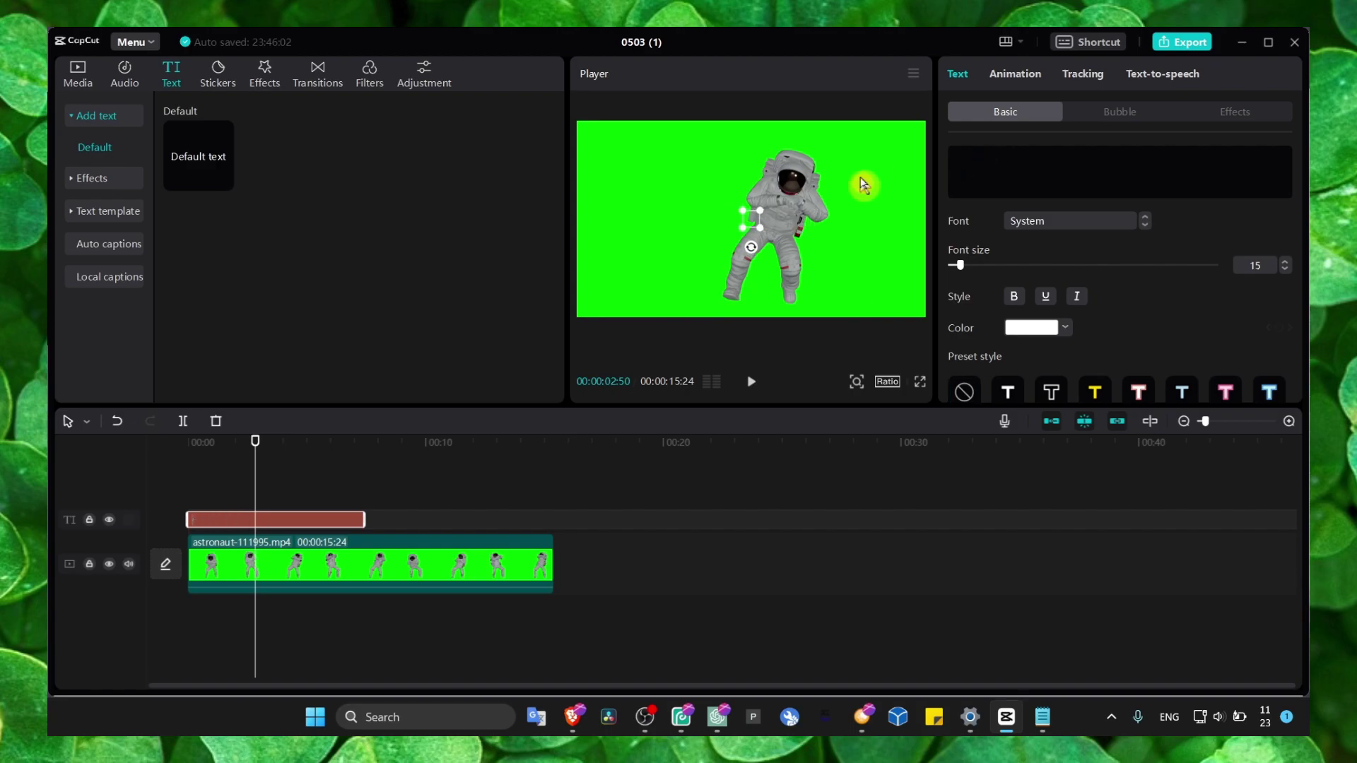
pyautogui.write('ho')
pyautogui.write('you are beatu')
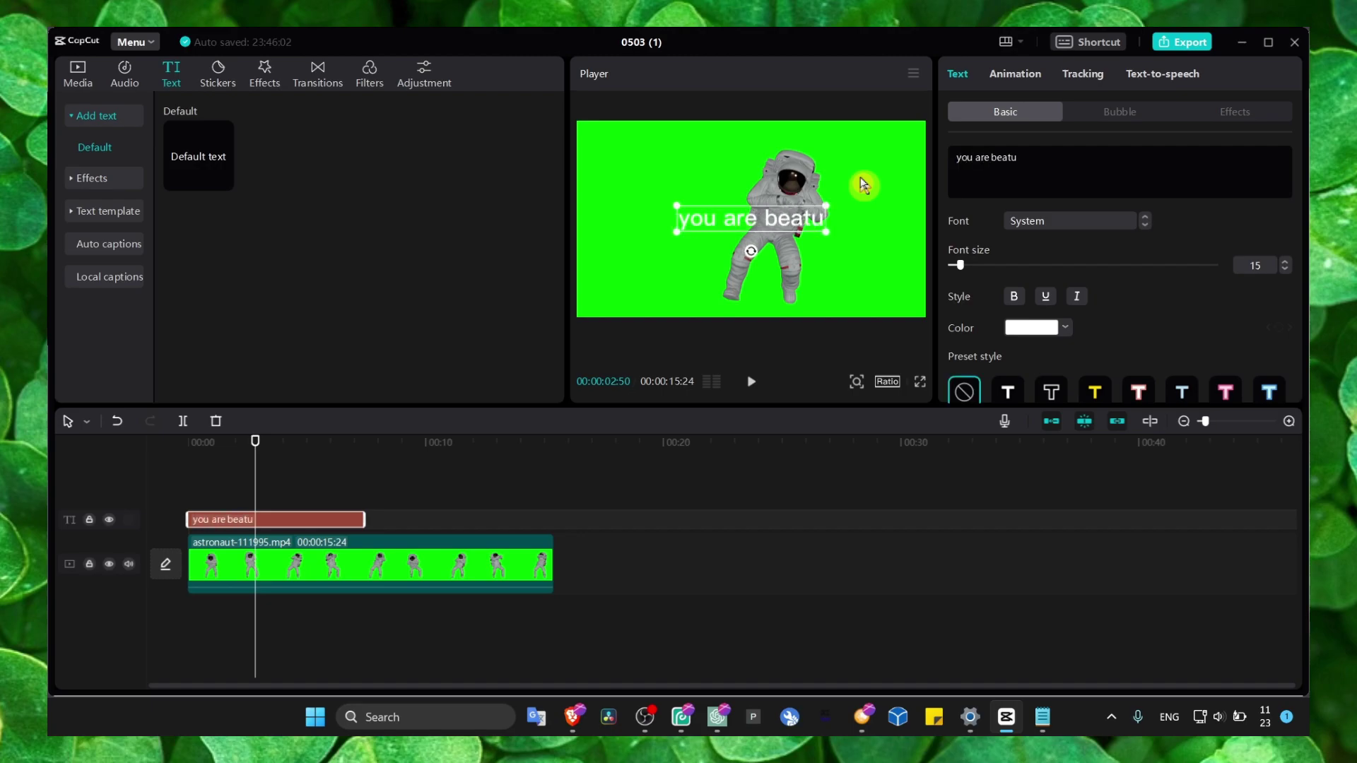
pyautogui.press('BackSpace')
pyautogui.press('BackSpace')
pyautogui.press('BackSpace')
pyautogui.write('atiful')
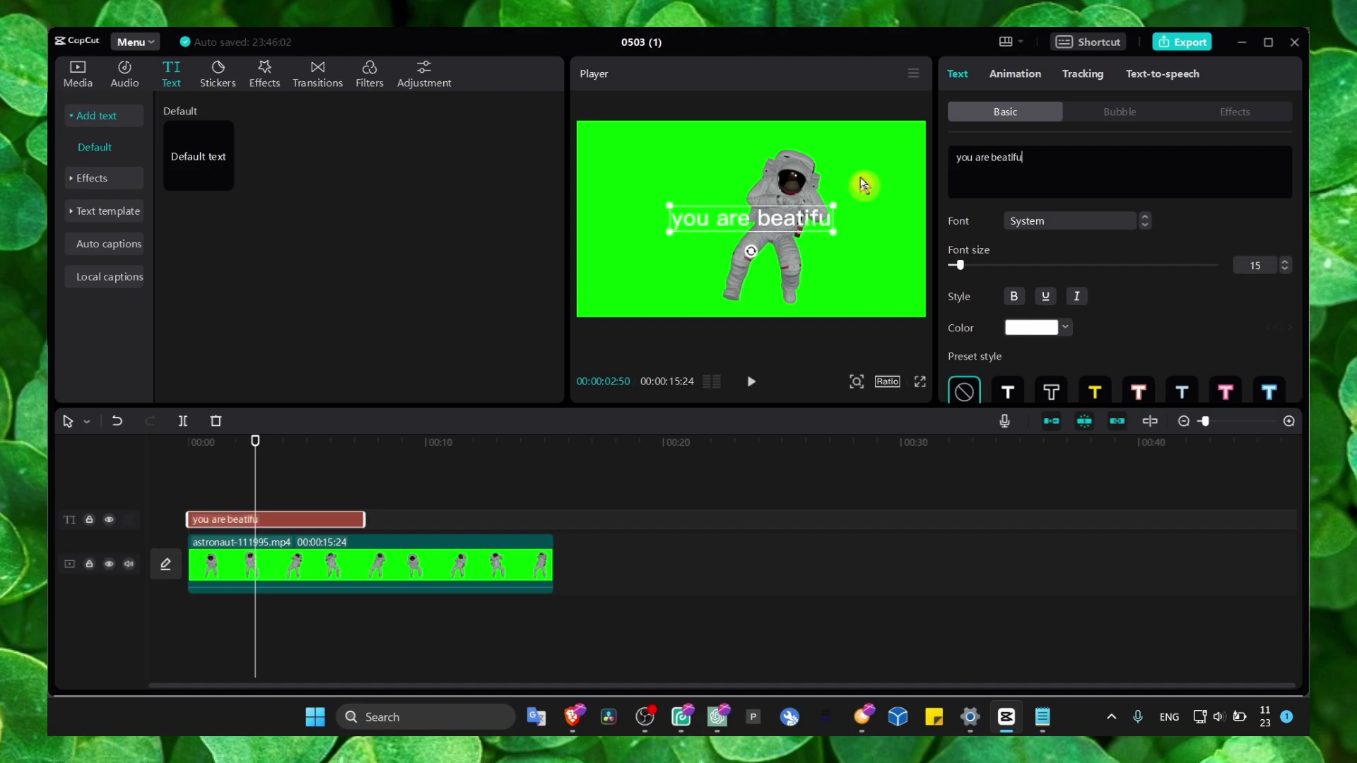
pyautogui.moveTo(841, 233); pyautogui.dragTo(823, 206)
# - Apply the white outlined text preset and a 7.4s Ink Print in-animation to the caption
pyautogui.click(1051, 392)
pyautogui.click(1009, 392)
pyautogui.click(1084, 75)
pyautogui.click(1018, 77)
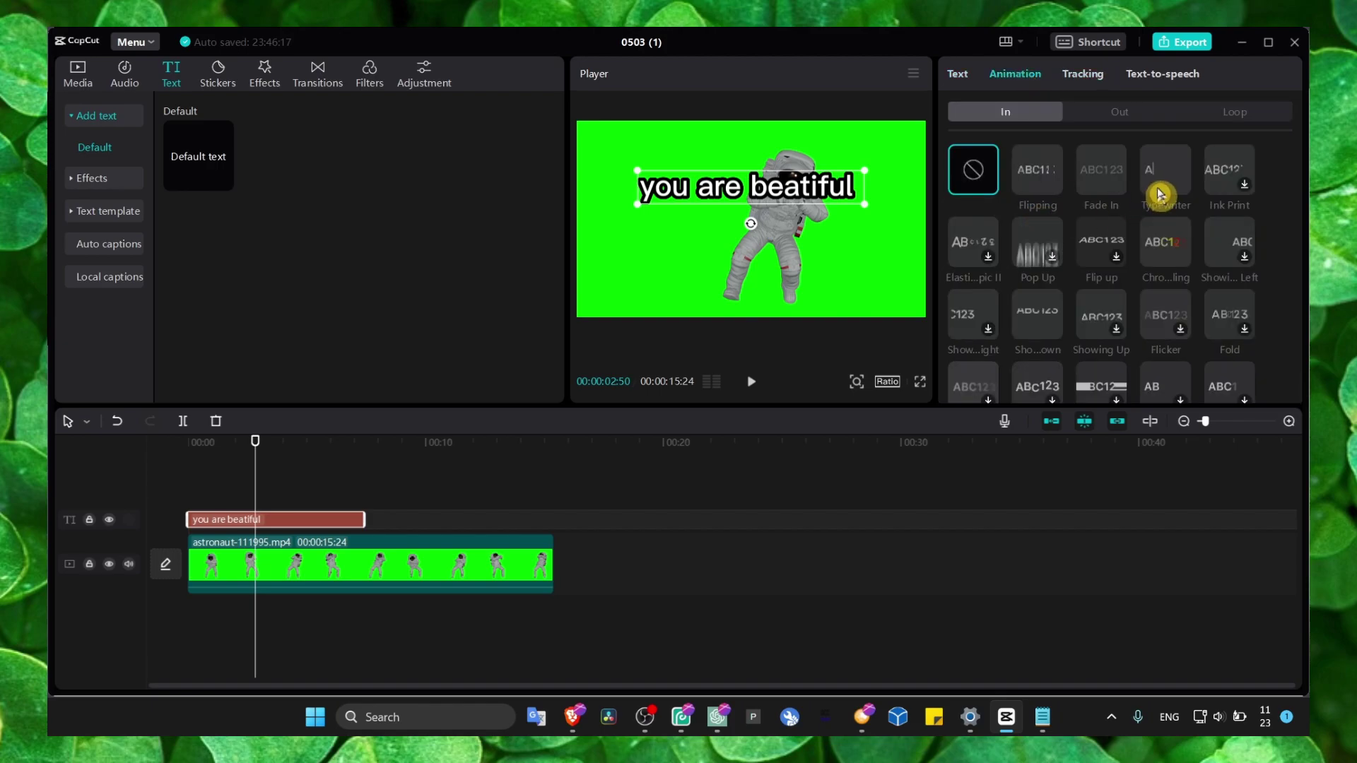
pyautogui.click(1216, 185)
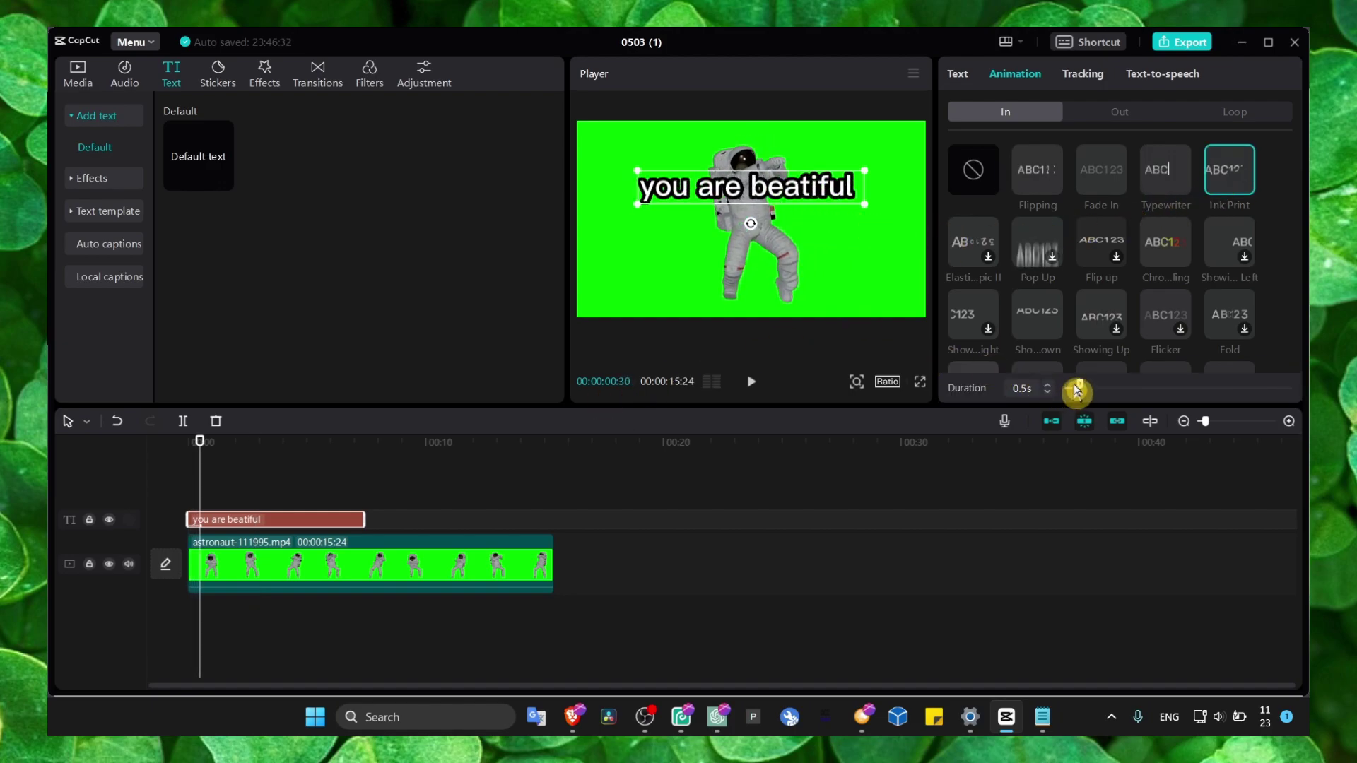
pyautogui.moveTo(1079, 384); pyautogui.dragTo(1293, 387)
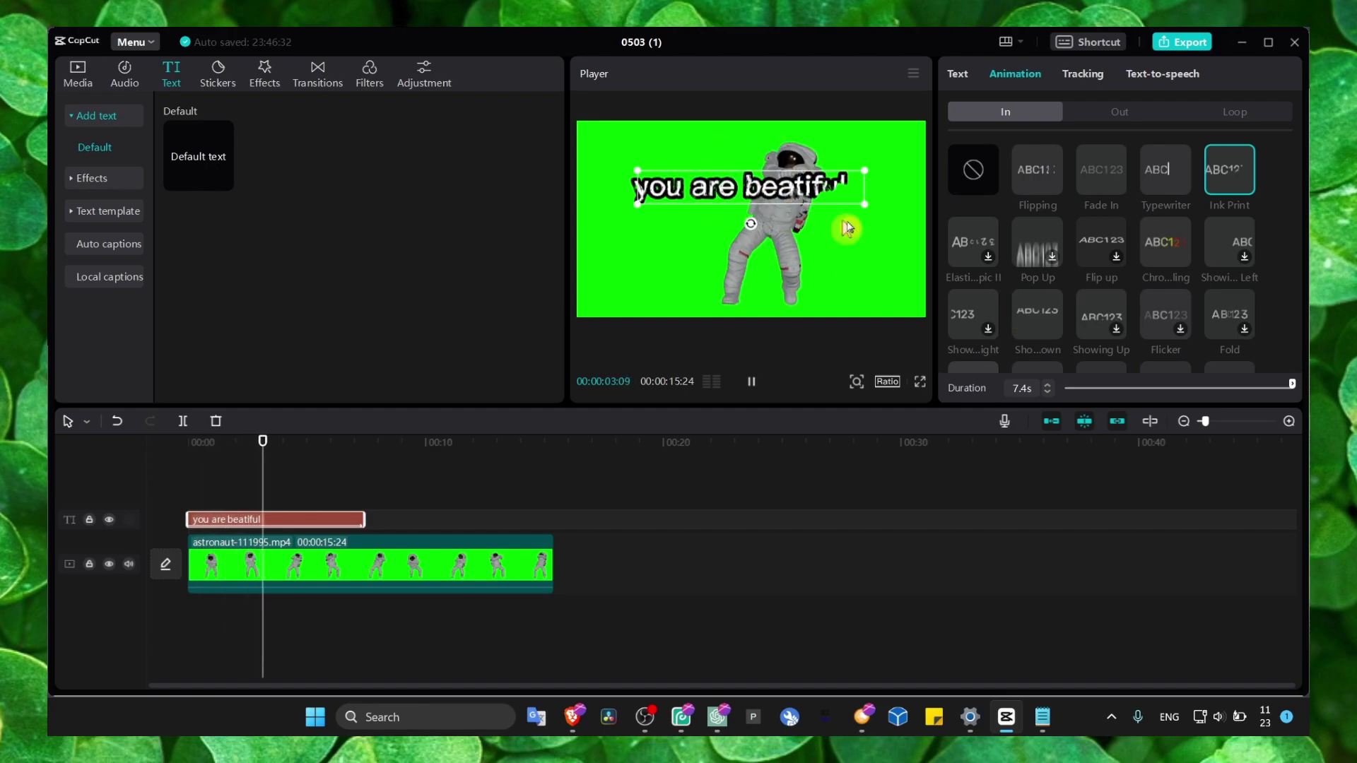
pyautogui.scroll(-1, 1007, 295)
# - Pause playback and trim the caption clip's right edge on the timeline
pyautogui.click(957, 74)
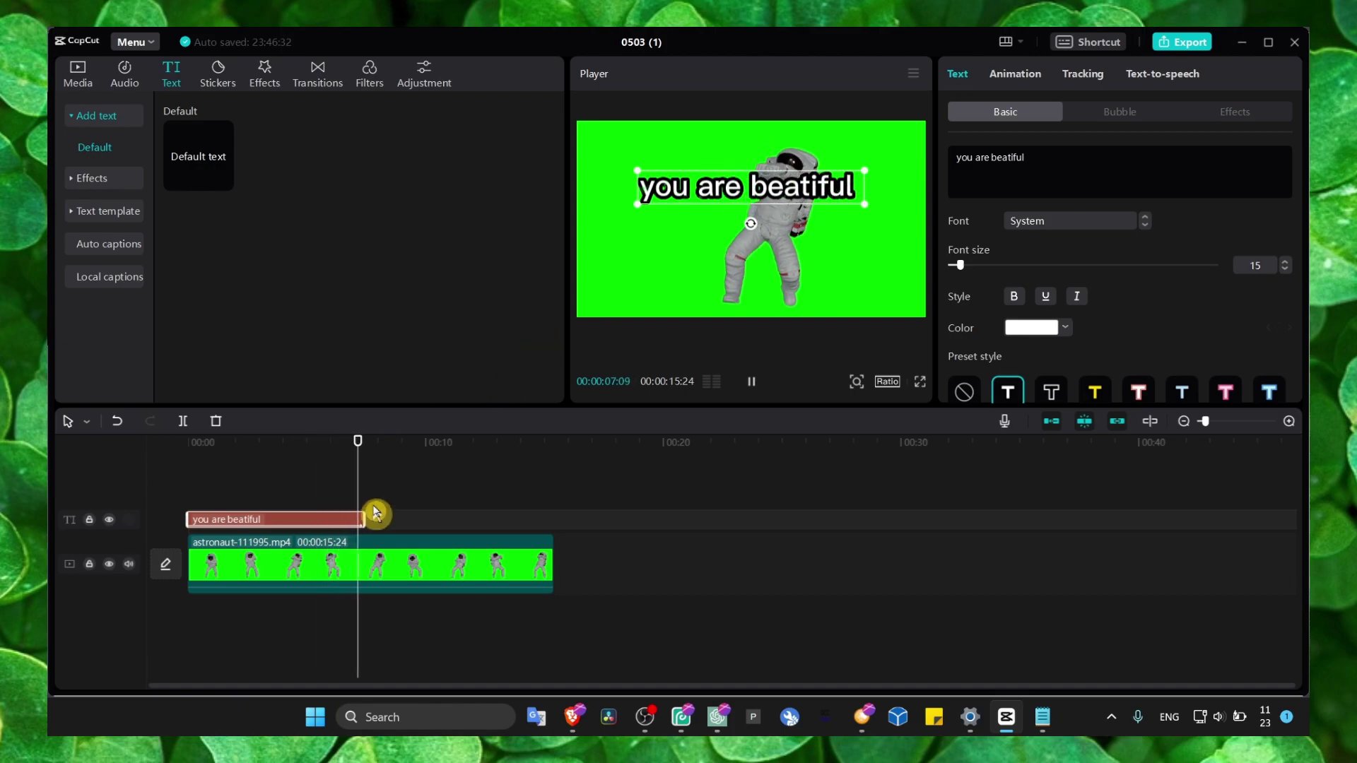
pyautogui.press('space')
pyautogui.moveTo(359, 518); pyautogui.dragTo(327, 518)
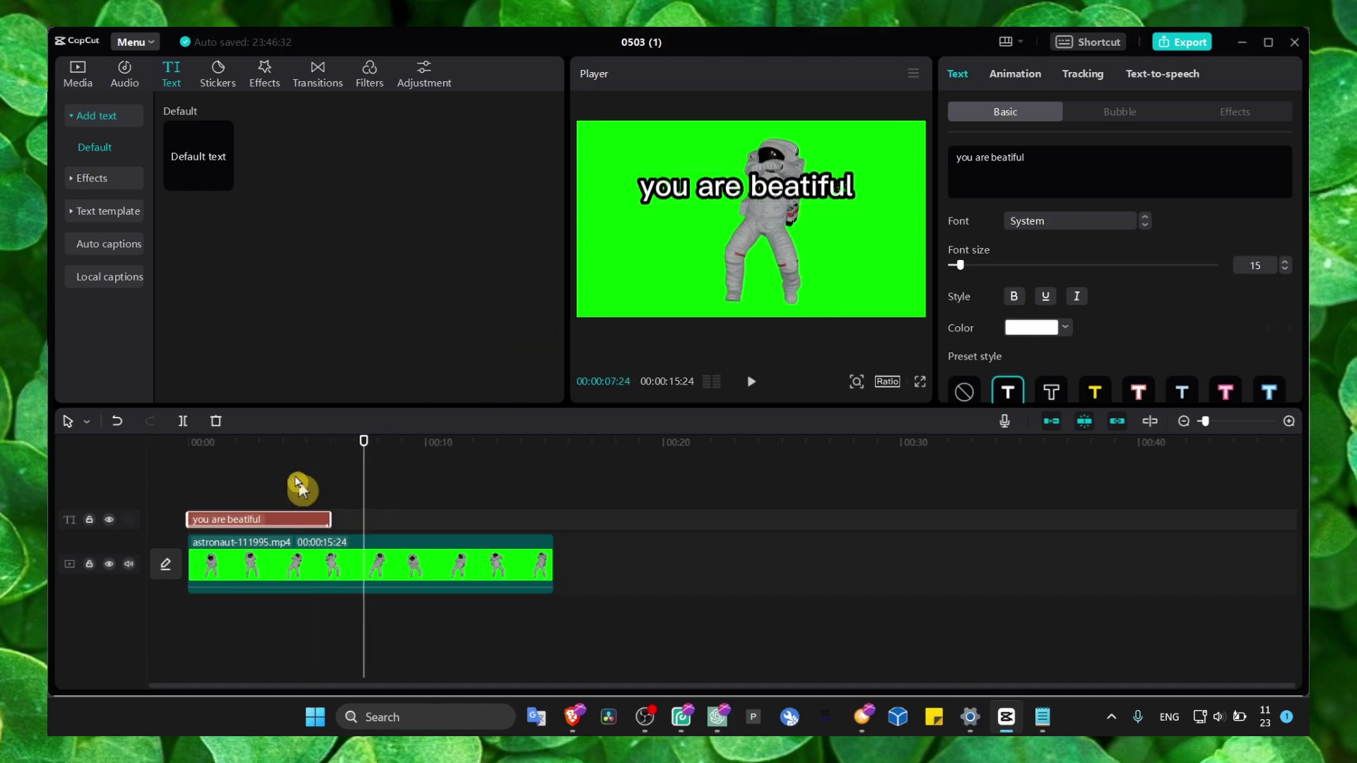
pyautogui.moveTo(300, 442); pyautogui.dragTo(219, 442)
pyautogui.click(241, 523)
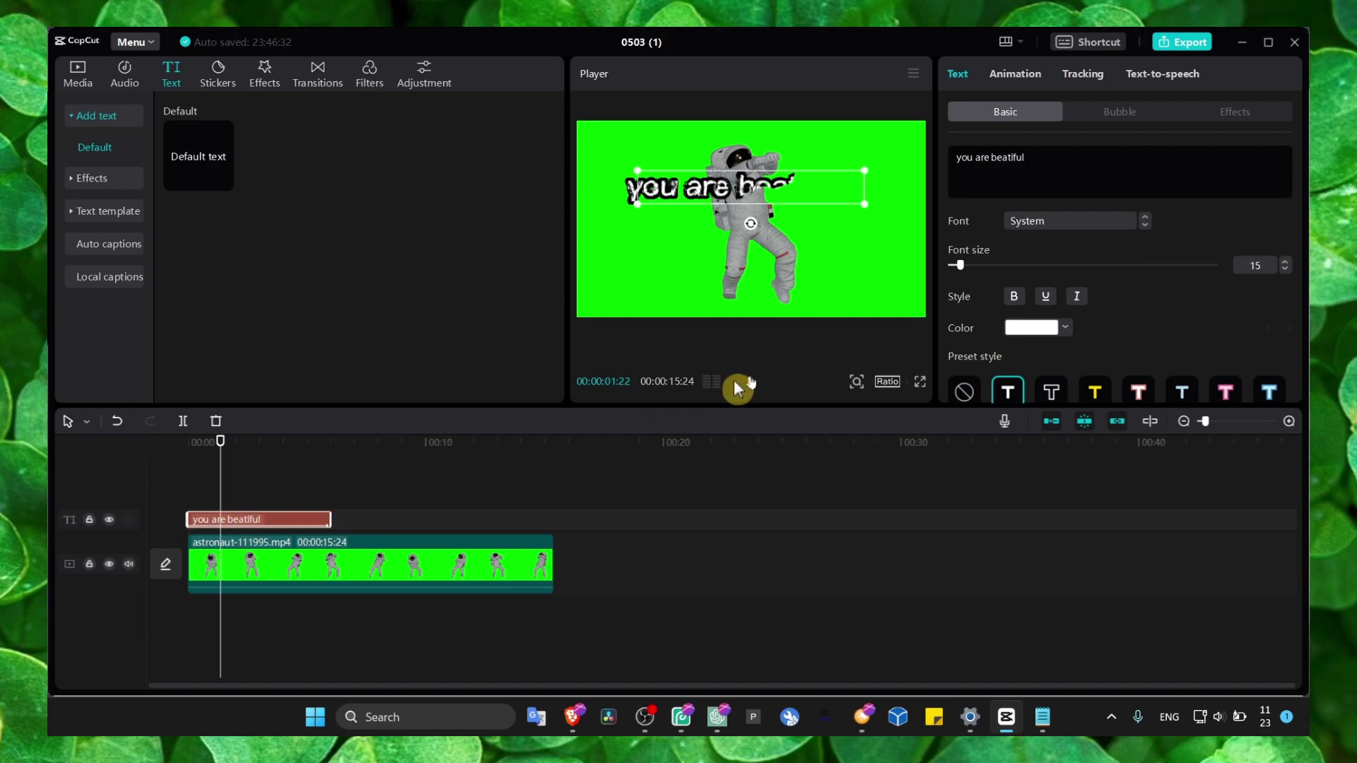
# - Set the caption's horizontal position X to 50
pyautogui.scroll(-3, 1096, 290)
pyautogui.scroll(-5, 1086, 296)
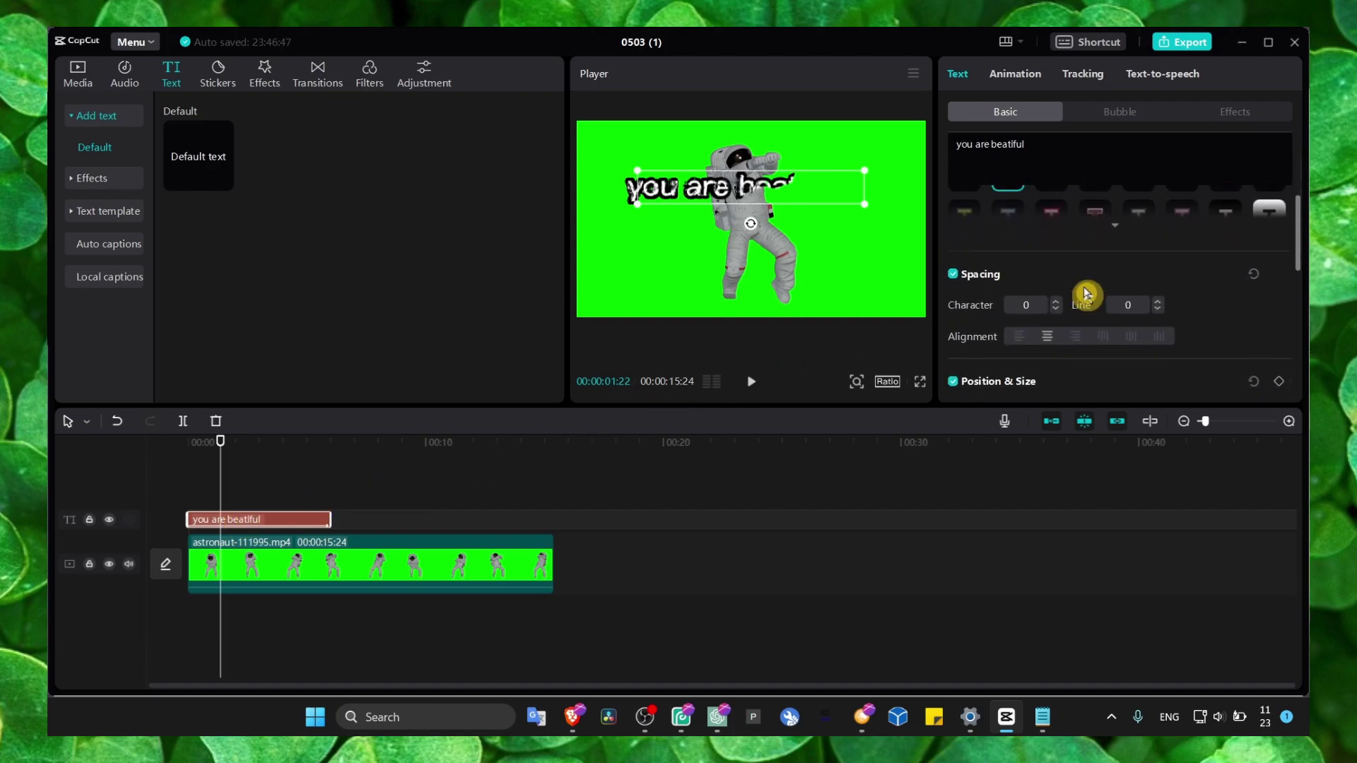
pyautogui.scroll(-1, 1087, 293)
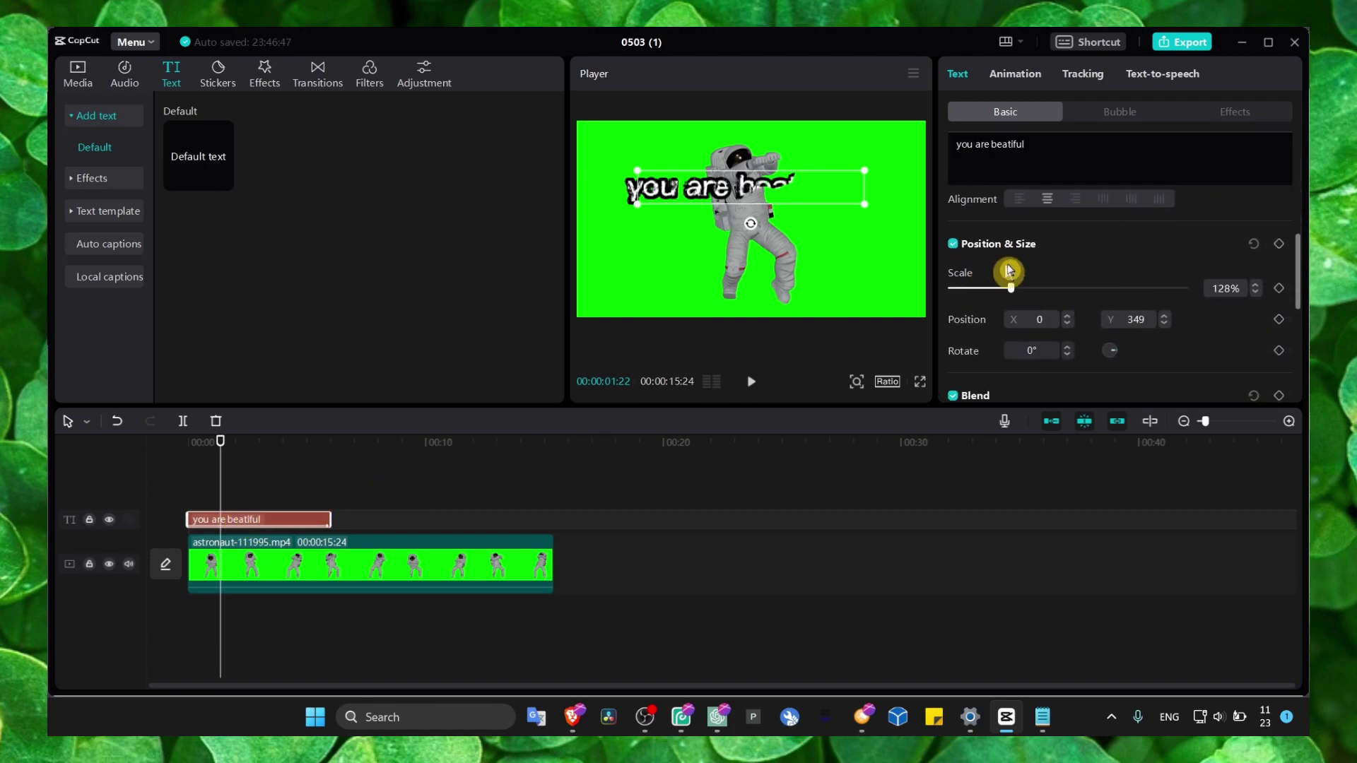
pyautogui.click(1033, 314)
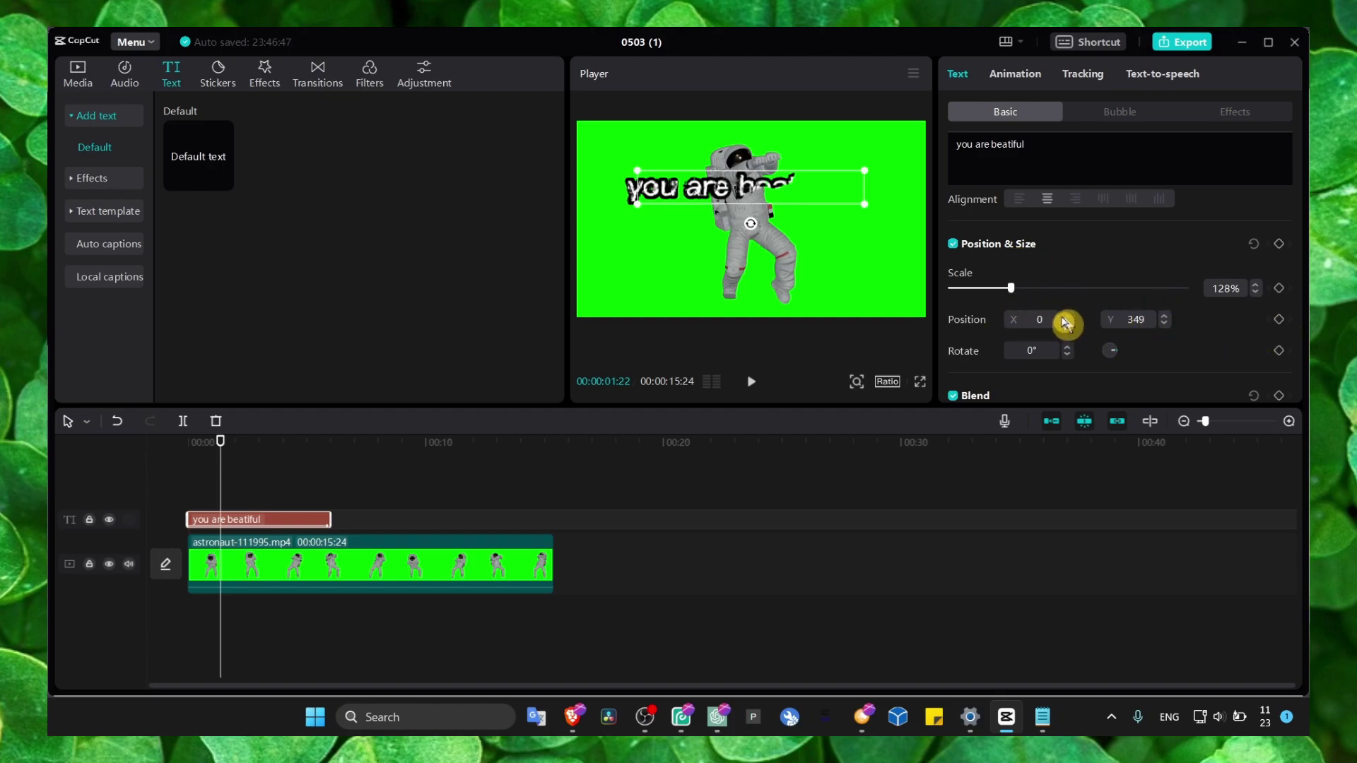
pyautogui.click(1011, 327)
pyautogui.scroll(1, 1050, 323)
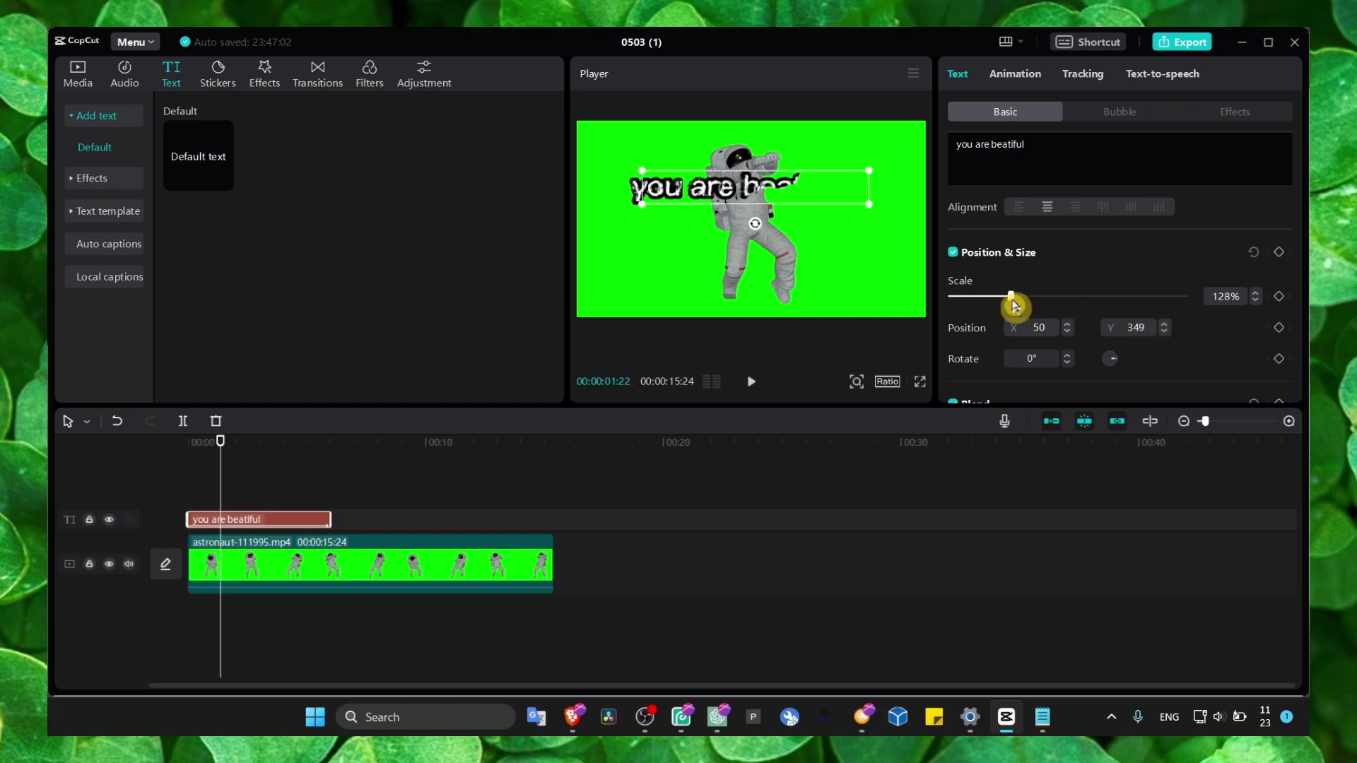
# - Scale the caption to 126%, place it at X 318, Y 327, and rewind to 0
pyautogui.moveTo(1013, 306)
pyautogui.mouseDown()
pyautogui.moveTo(1026, 304)
pyautogui.moveTo(1009, 304)
pyautogui.mouseUp()
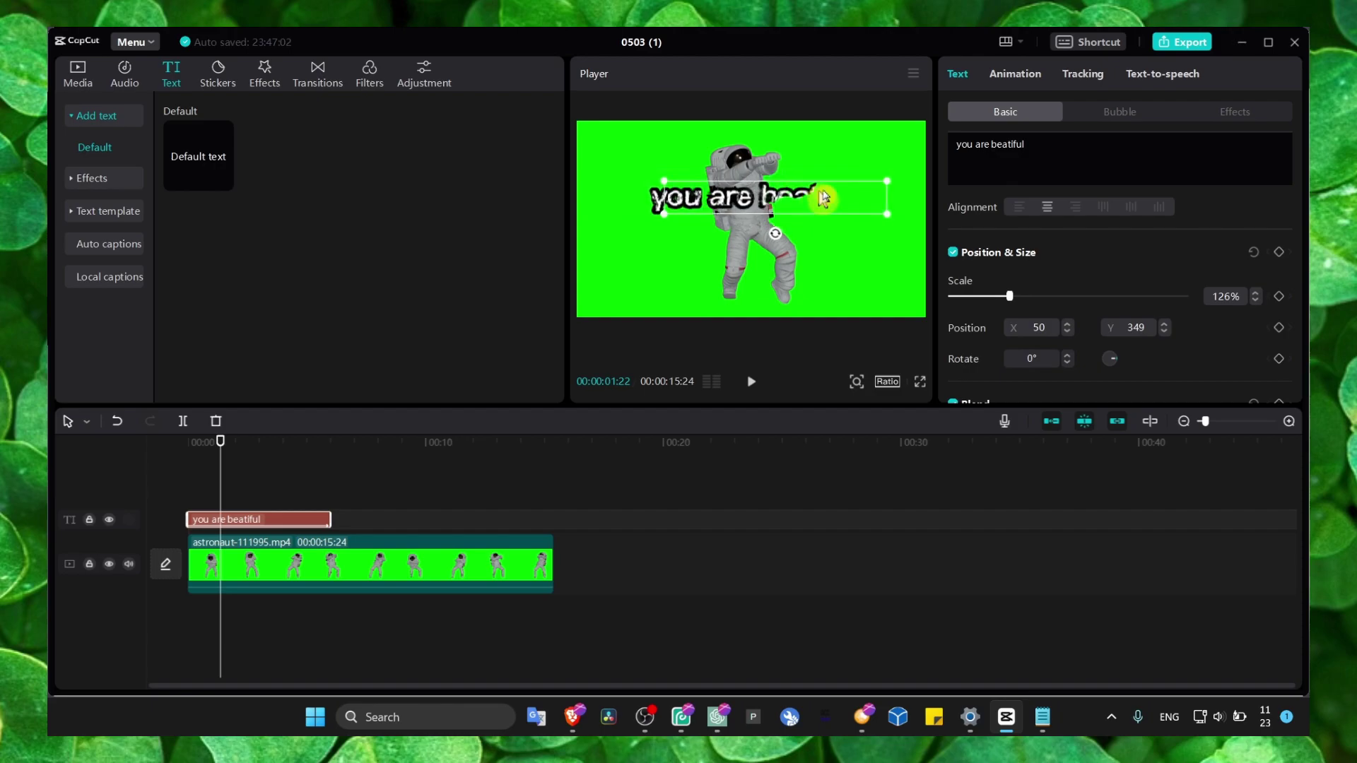
pyautogui.moveTo(824, 198); pyautogui.dragTo(827, 190)
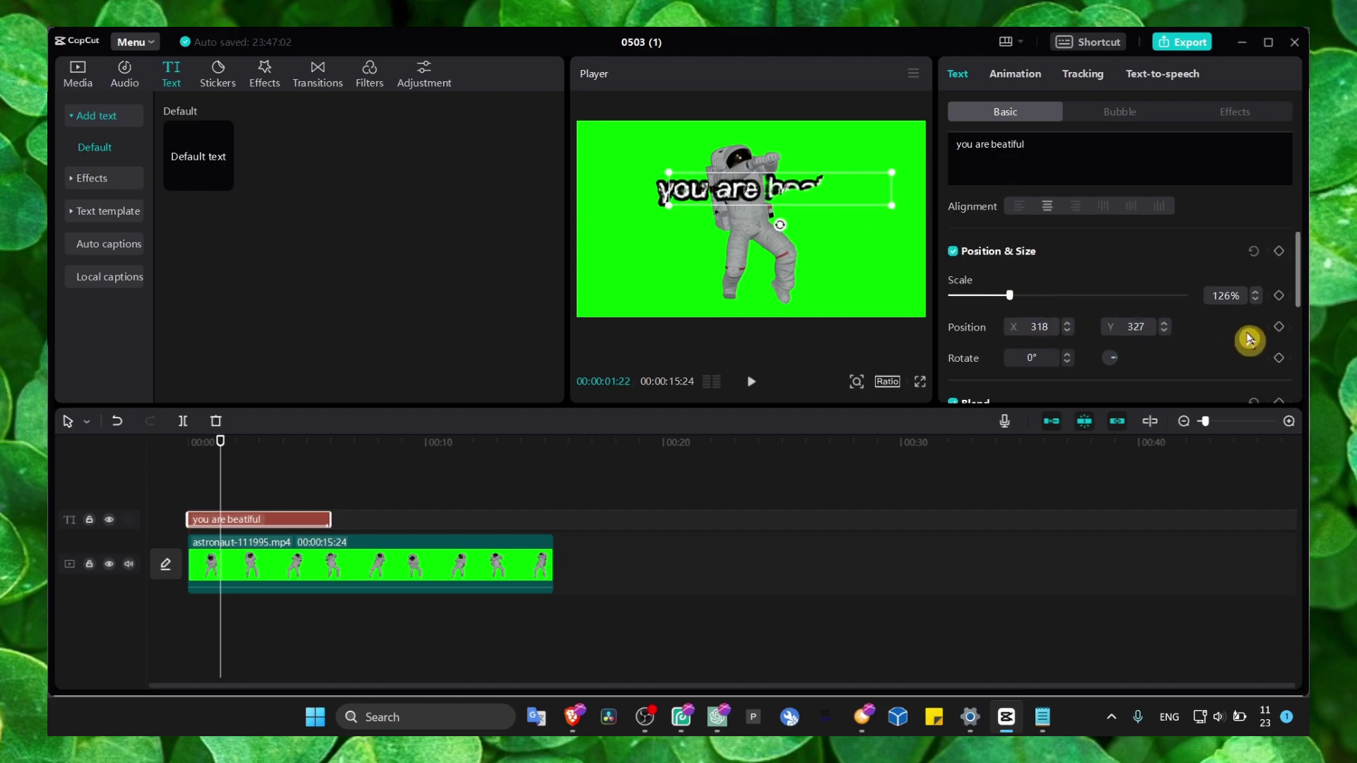
pyautogui.moveTo(221, 443); pyautogui.dragTo(174, 446)
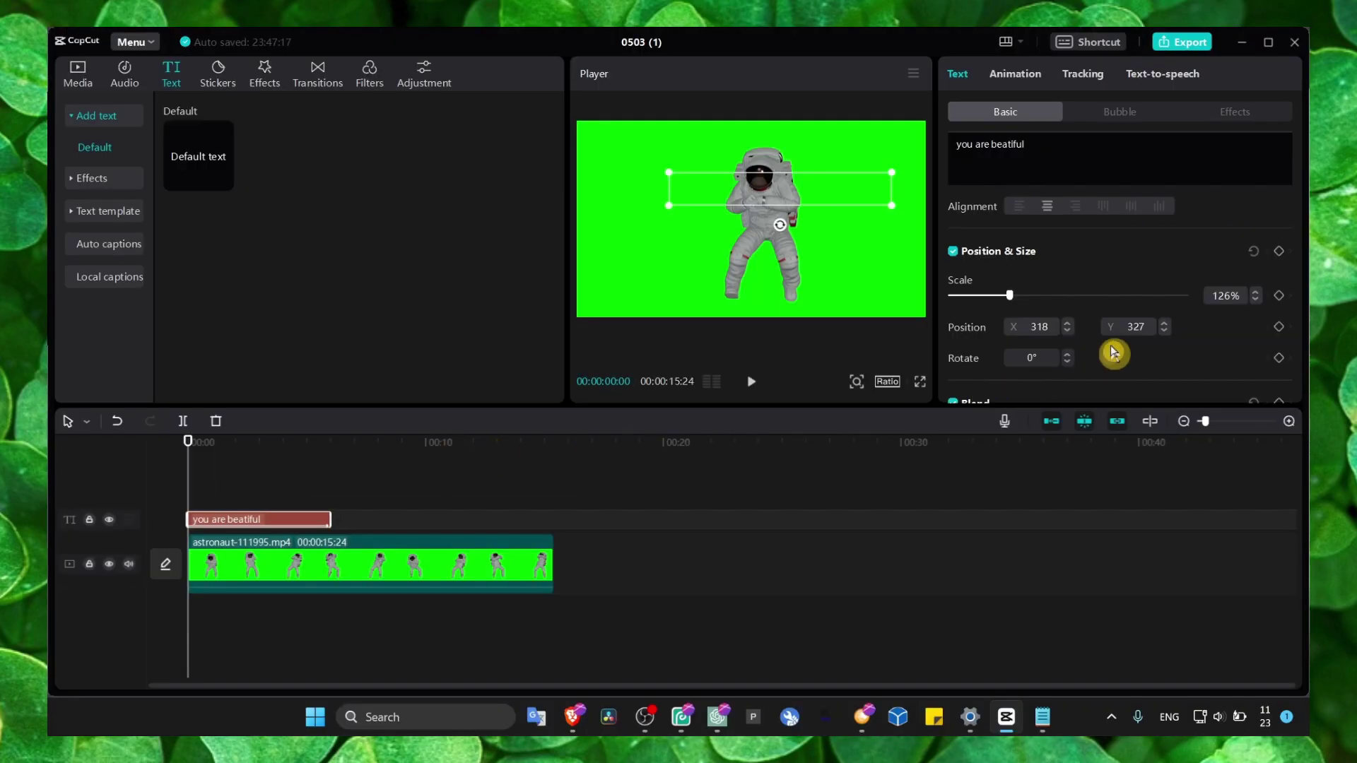
# - Add a position keyframe at the clip start with the caption at the frame top
pyautogui.click(1280, 327)
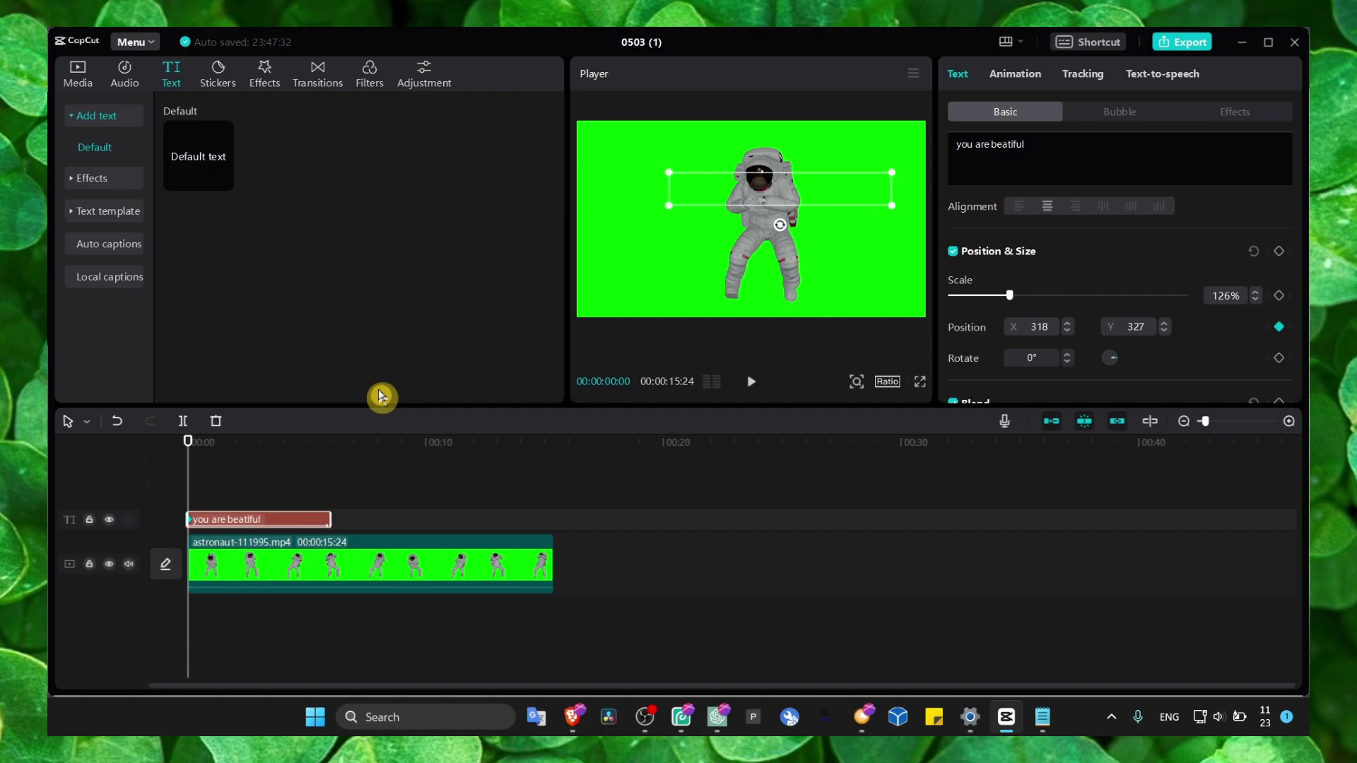
pyautogui.moveTo(186, 445); pyautogui.dragTo(238, 450)
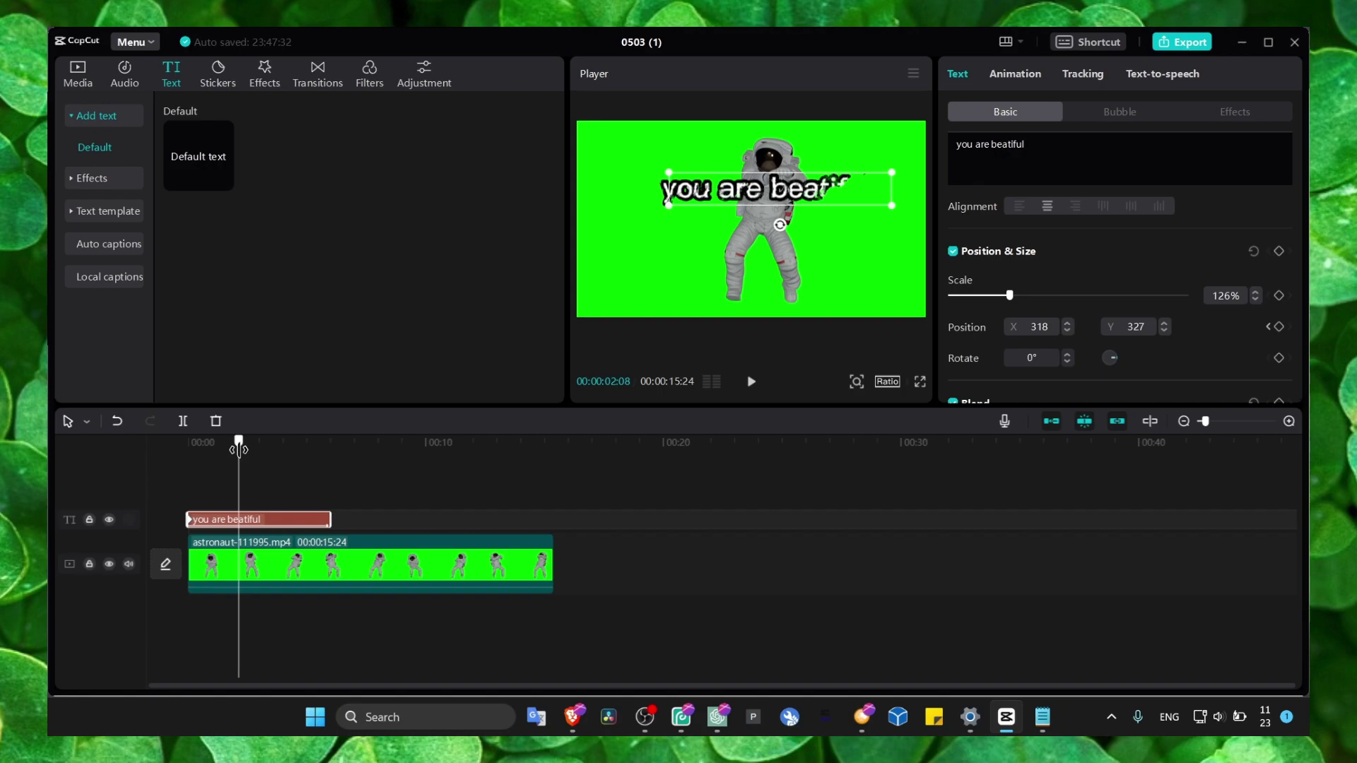
pyautogui.moveTo(239, 449); pyautogui.dragTo(268, 501)
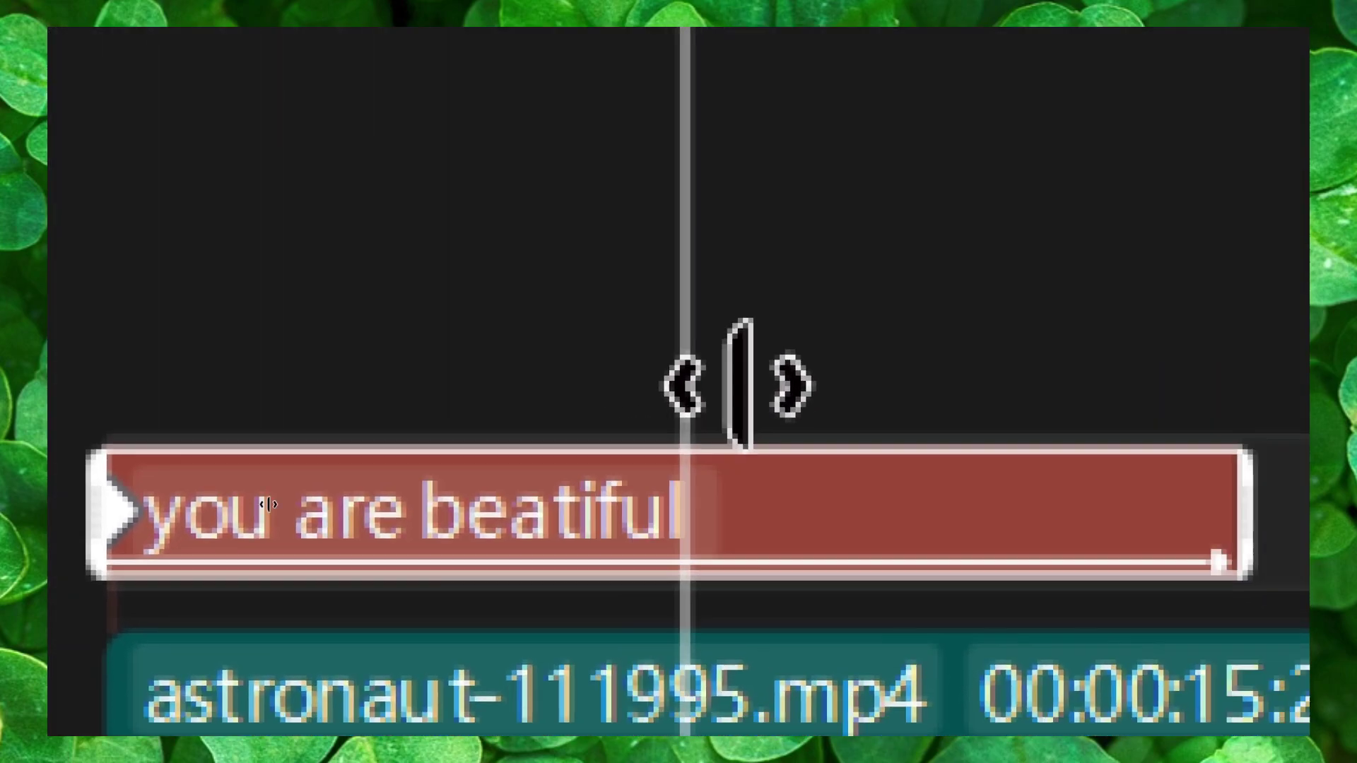
pyautogui.moveTo(739, 385); pyautogui.dragTo(1131, 417)
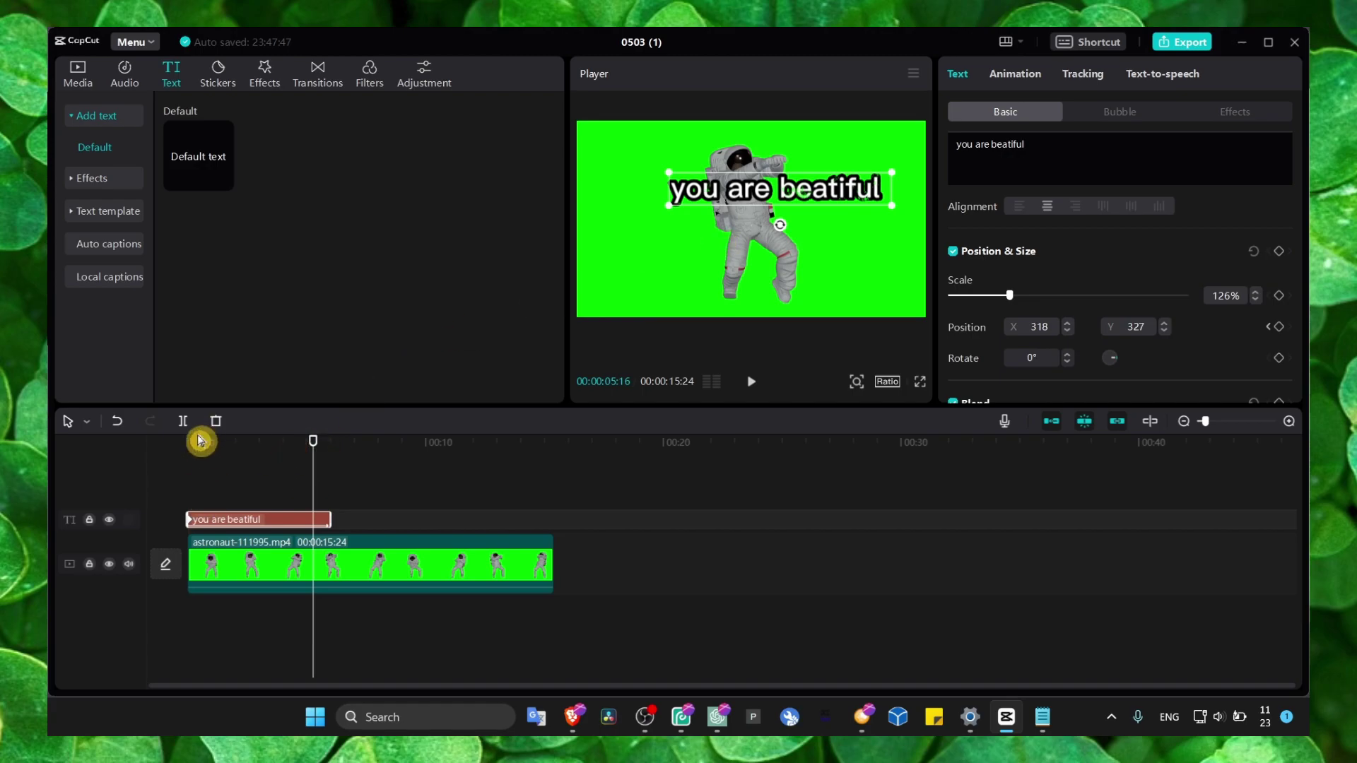
pyautogui.moveTo(198, 441)
pyautogui.mouseDown()
pyautogui.moveTo(303, 445)
pyautogui.moveTo(309, 465)
pyautogui.moveTo(188, 452)
pyautogui.mouseUp()
pyautogui.moveTo(615, 212); pyautogui.dragTo(756, 142)
pyautogui.click(198, 469)
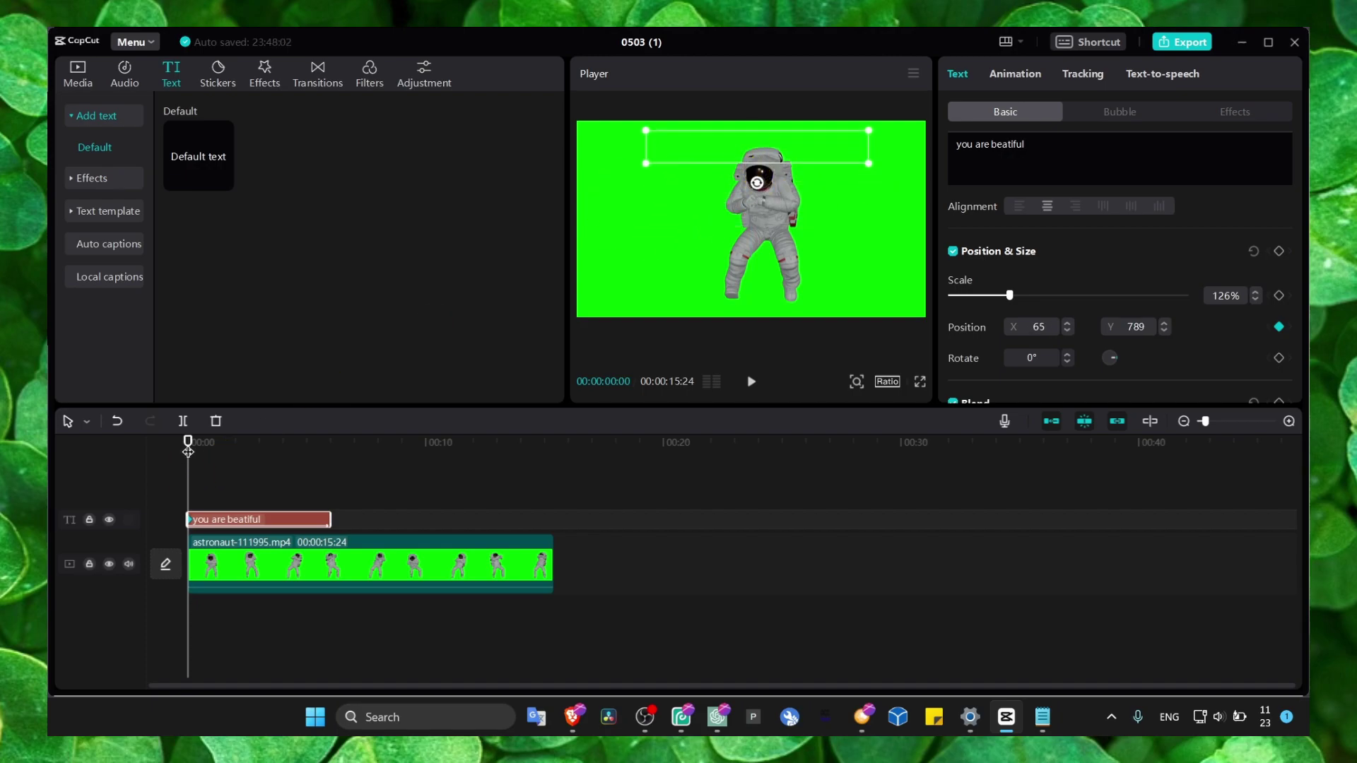
# - Drag the caption down to the frame bottom later in the clip, then replay from start
pyautogui.moveTo(188, 453); pyautogui.dragTo(320, 446)
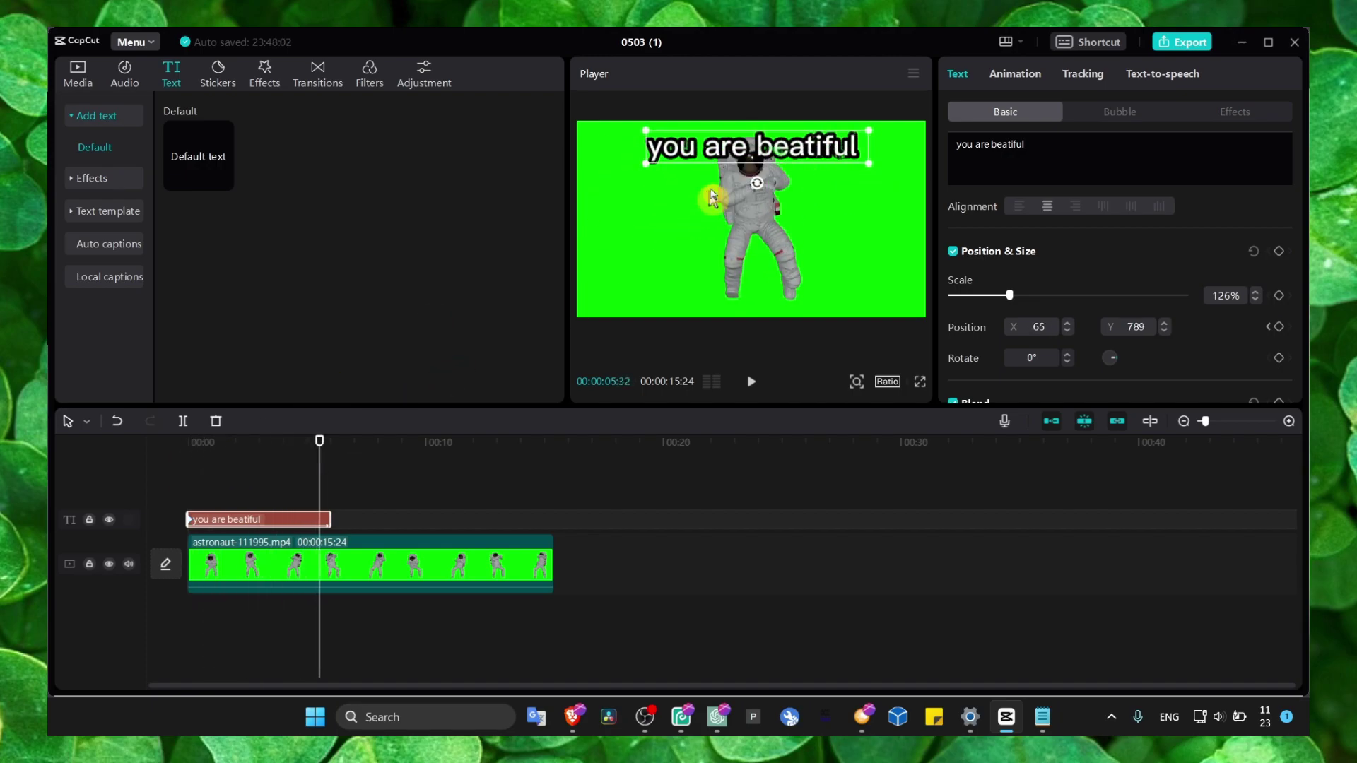
pyautogui.moveTo(730, 152); pyautogui.dragTo(740, 300)
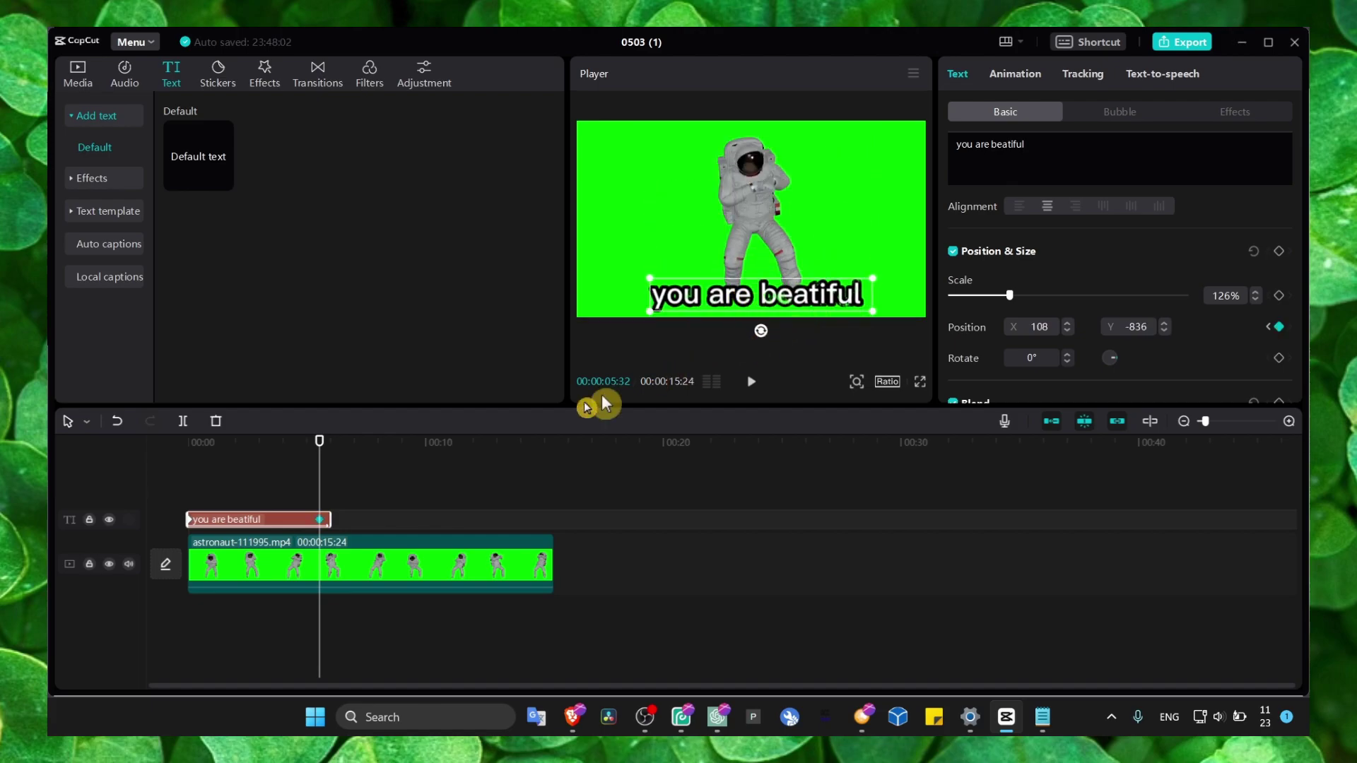
pyautogui.click(309, 464)
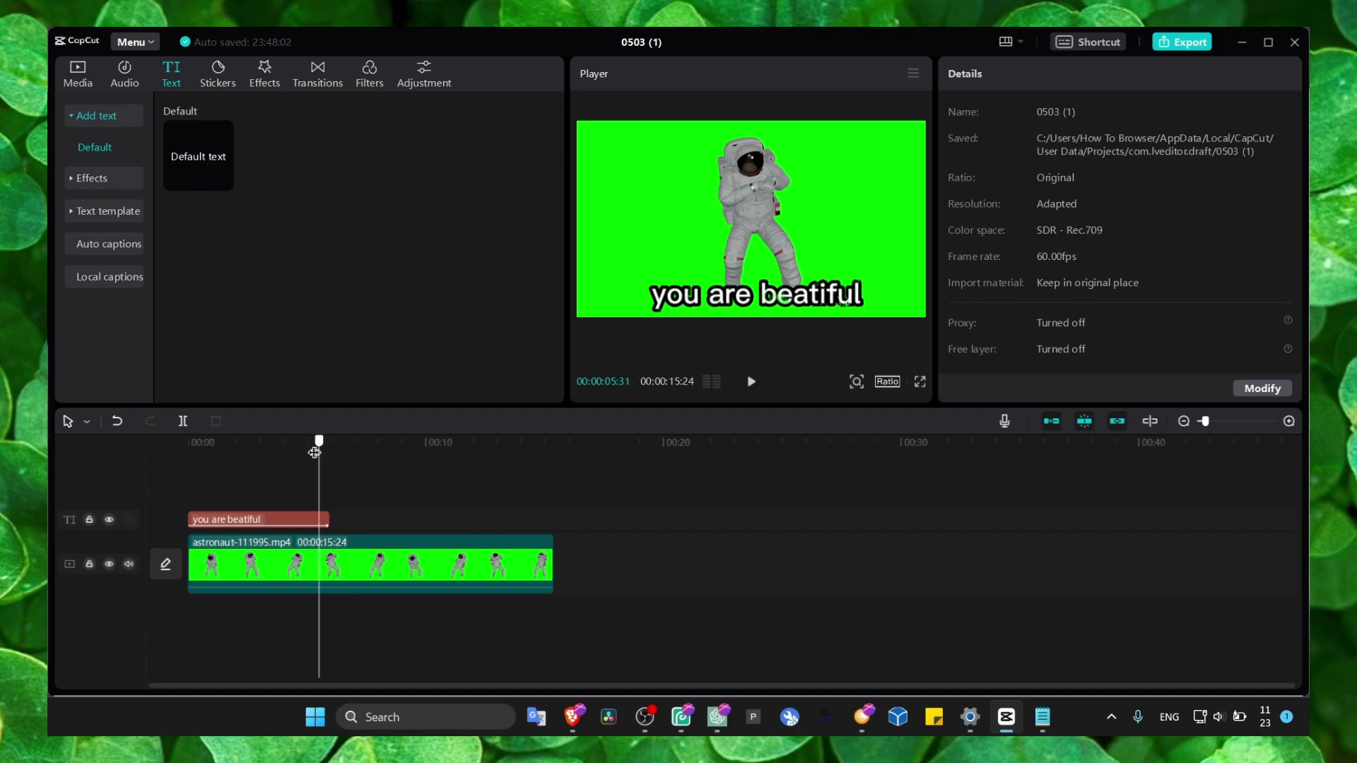
pyautogui.moveTo(315, 453); pyautogui.dragTo(151, 460)
pyautogui.press('space')
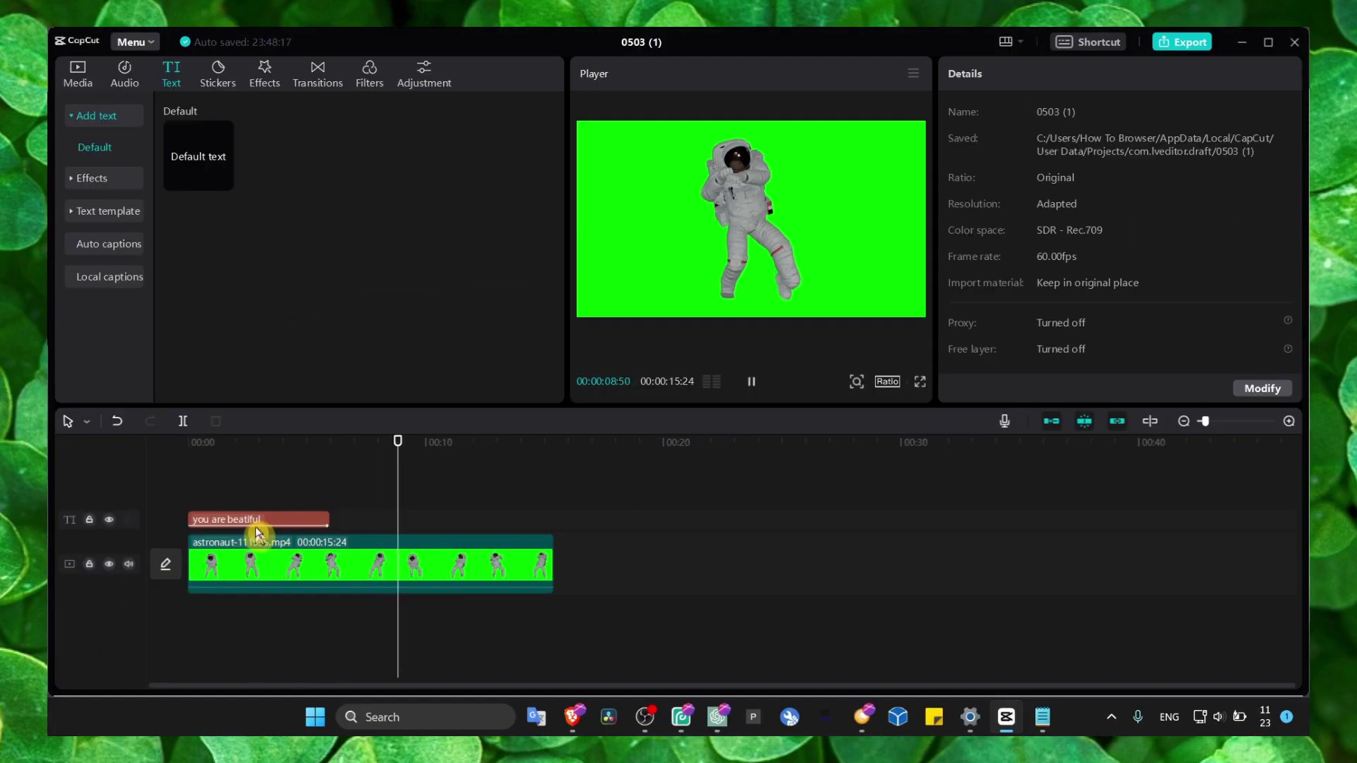
# - Trim the caption clip's right edge so it ends at about 3.8 seconds
pyautogui.click(437, 400)
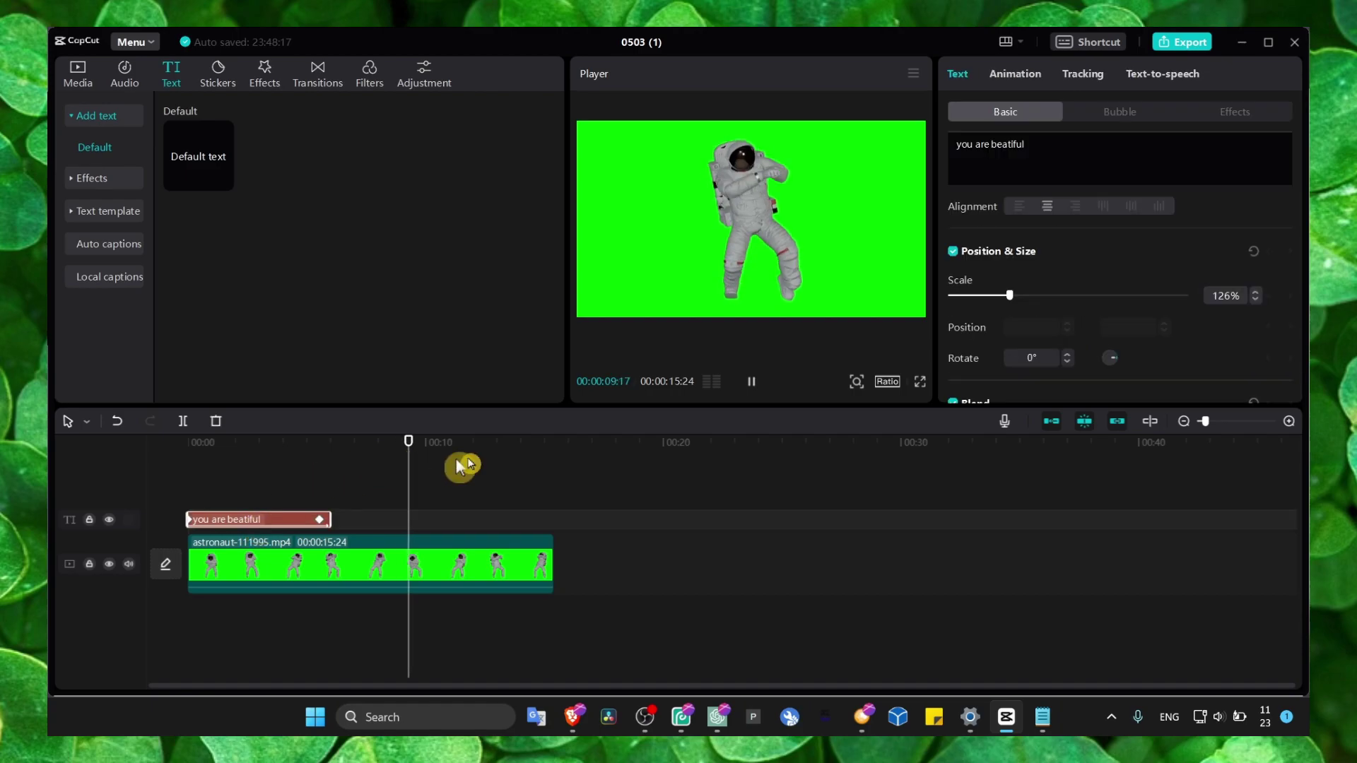
pyautogui.click(751, 382)
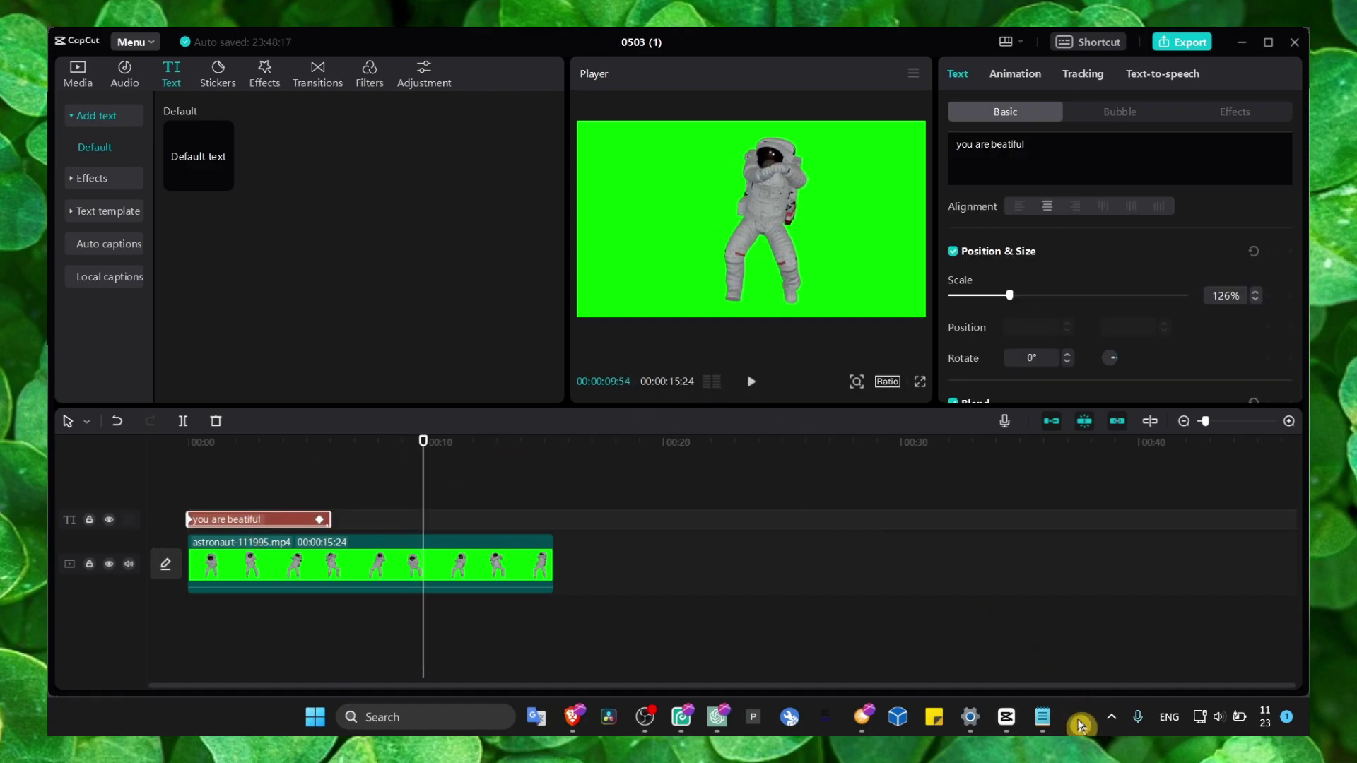
pyautogui.moveTo(1079, 725)
pyautogui.mouseDown()
pyautogui.moveTo(1036, 555)
pyautogui.moveTo(586, 421)
pyautogui.mouseUp()
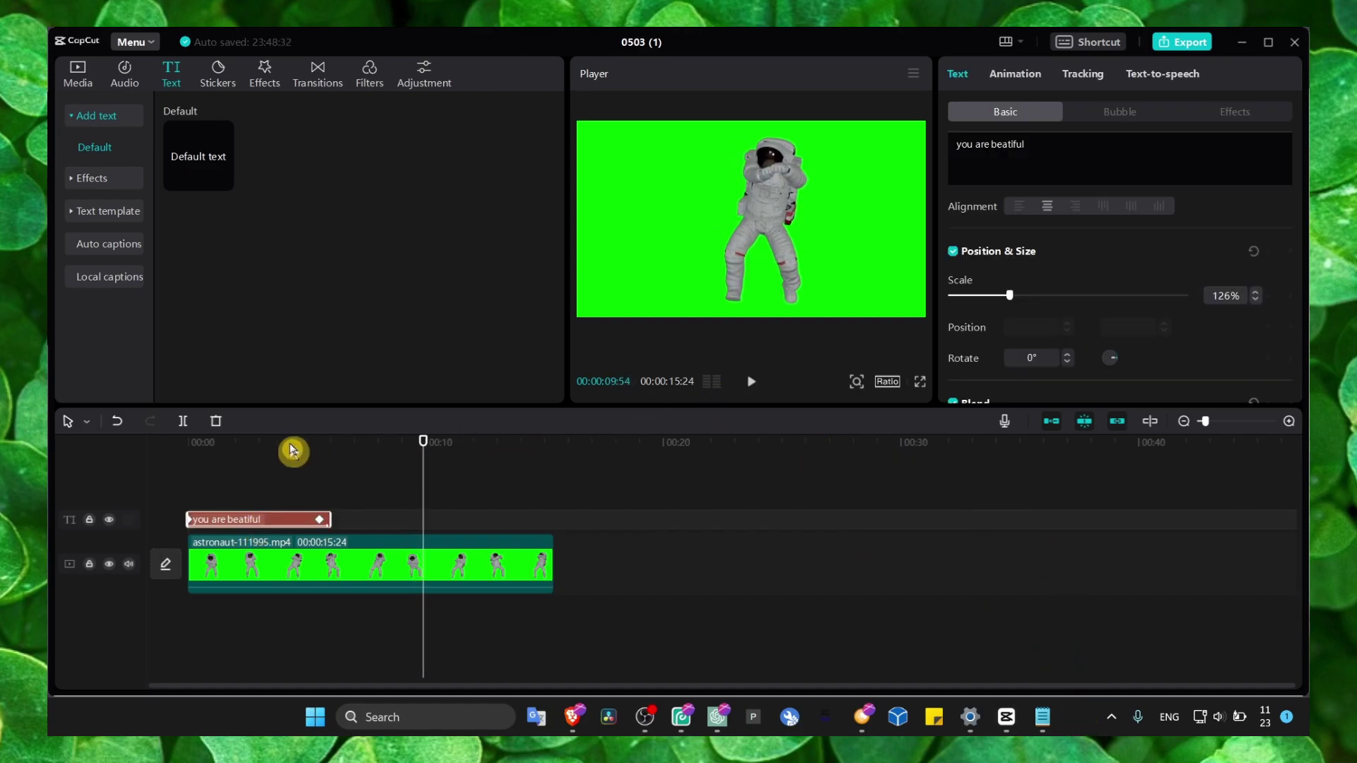
pyautogui.click(231, 442)
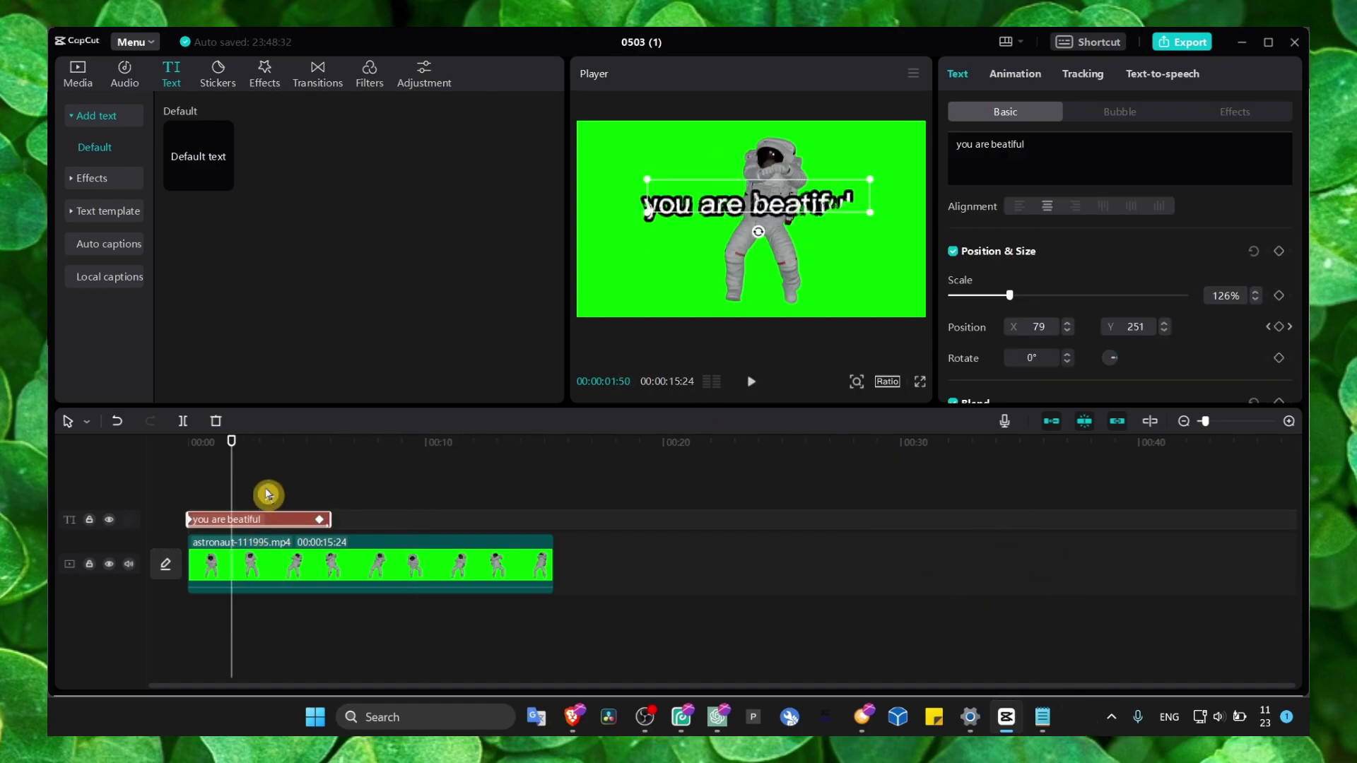
pyautogui.click(337, 524)
pyautogui.click(323, 522)
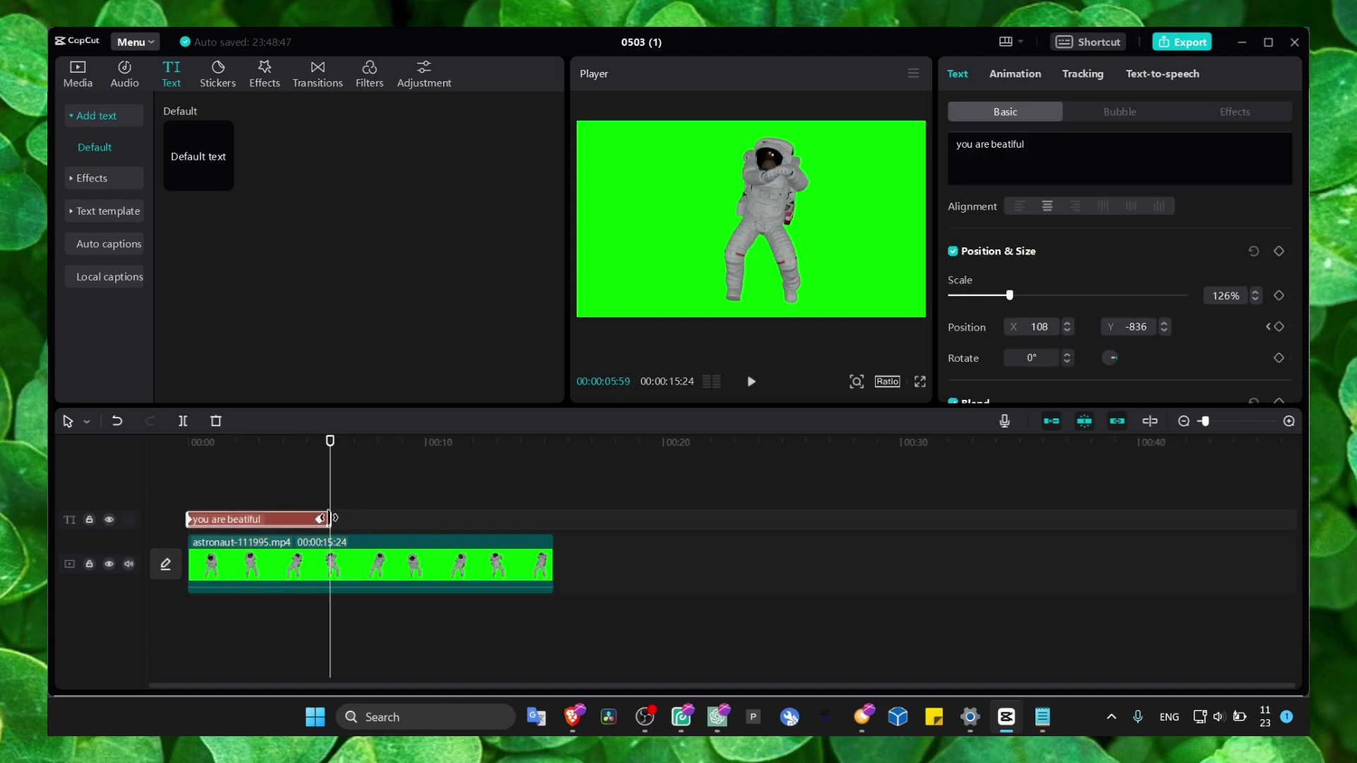
pyautogui.click(349, 530)
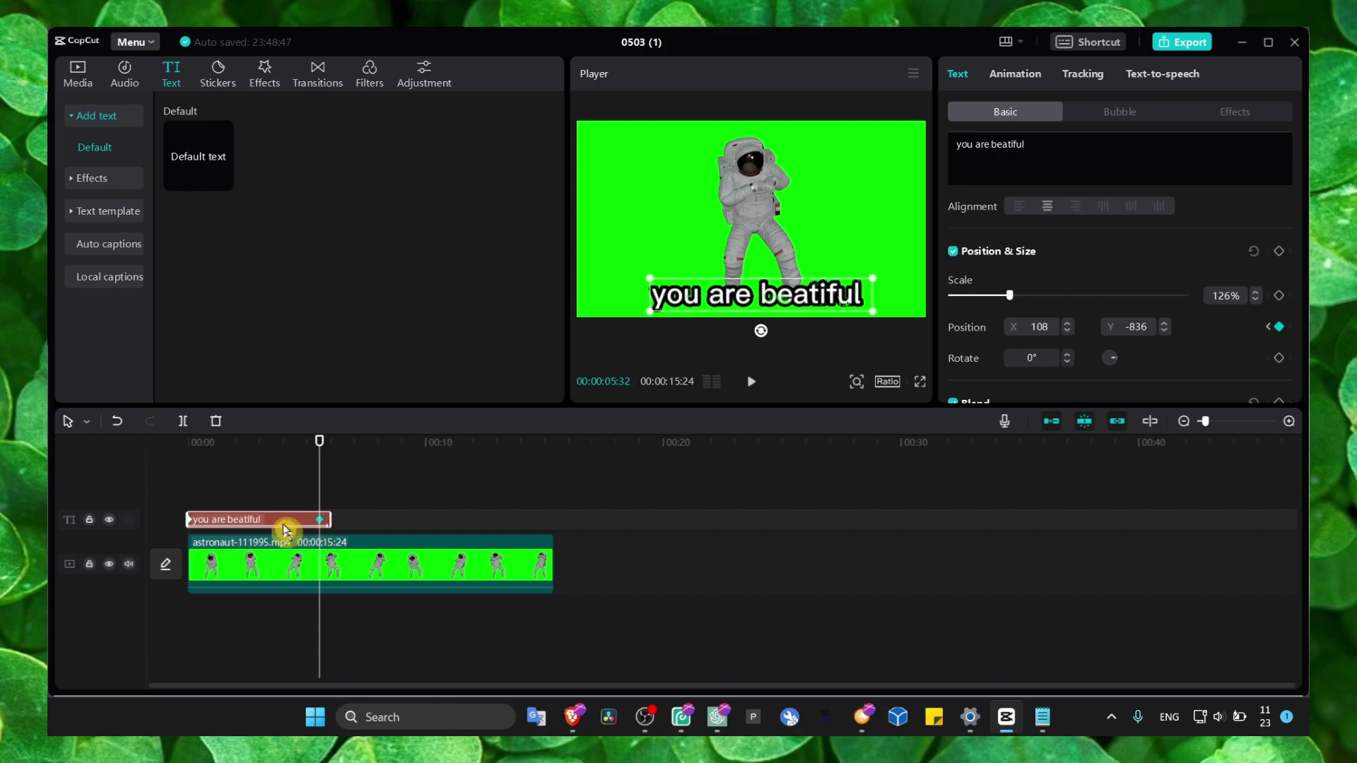
pyautogui.click(343, 442)
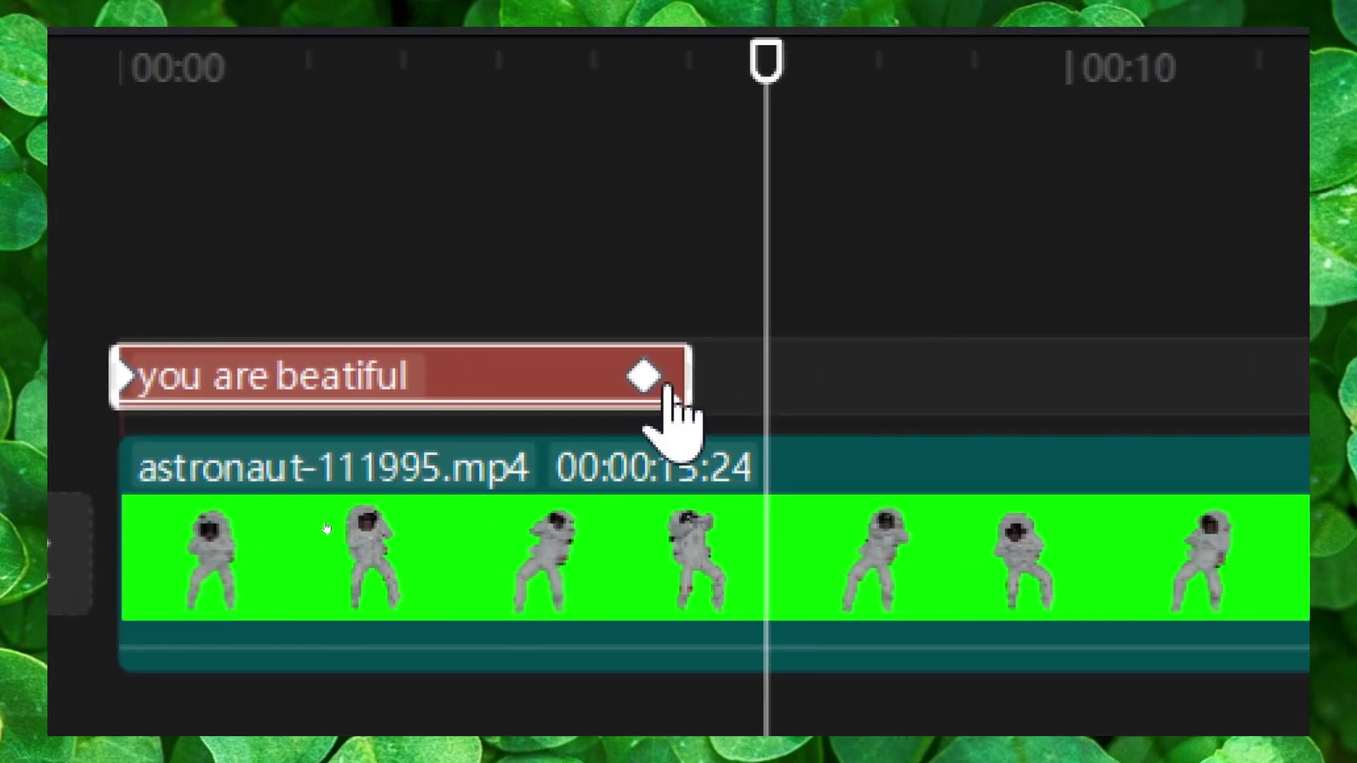
pyautogui.click(393, 388)
pyautogui.click(647, 385)
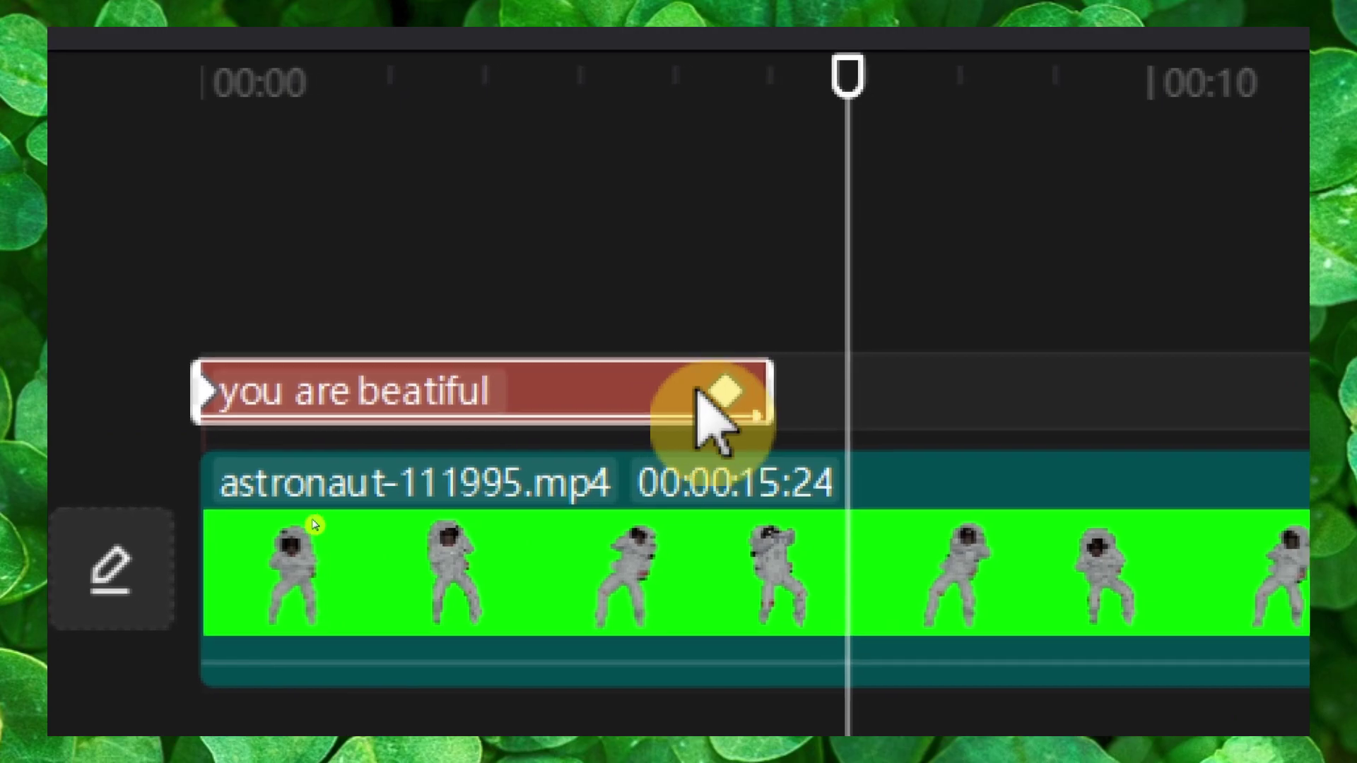
pyautogui.moveTo(678, 385); pyautogui.dragTo(479, 385)
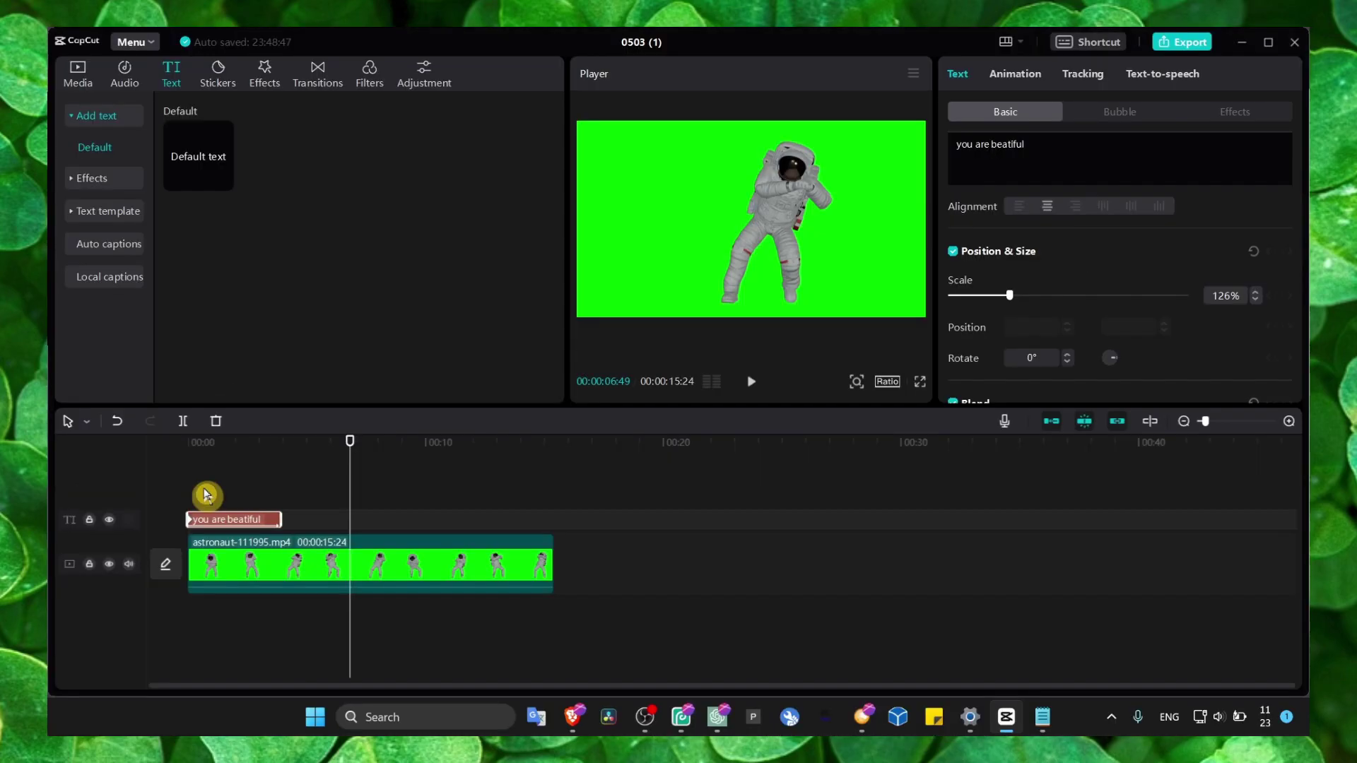
# - At 00:03:20, drag the caption to the frame bottom as a new keyframe, then preview from 0
pyautogui.moveTo(224, 478); pyautogui.dragTo(267, 458)
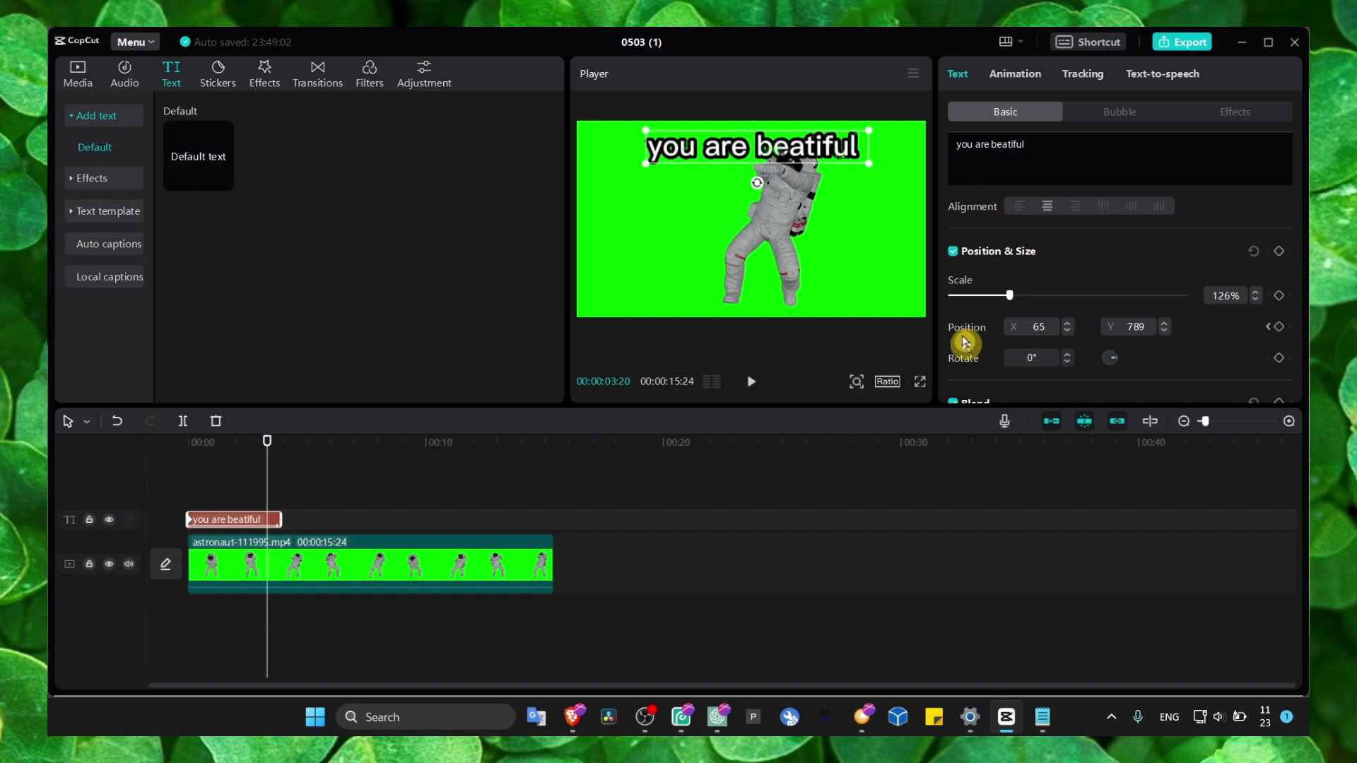
pyautogui.moveTo(811, 152); pyautogui.dragTo(814, 299)
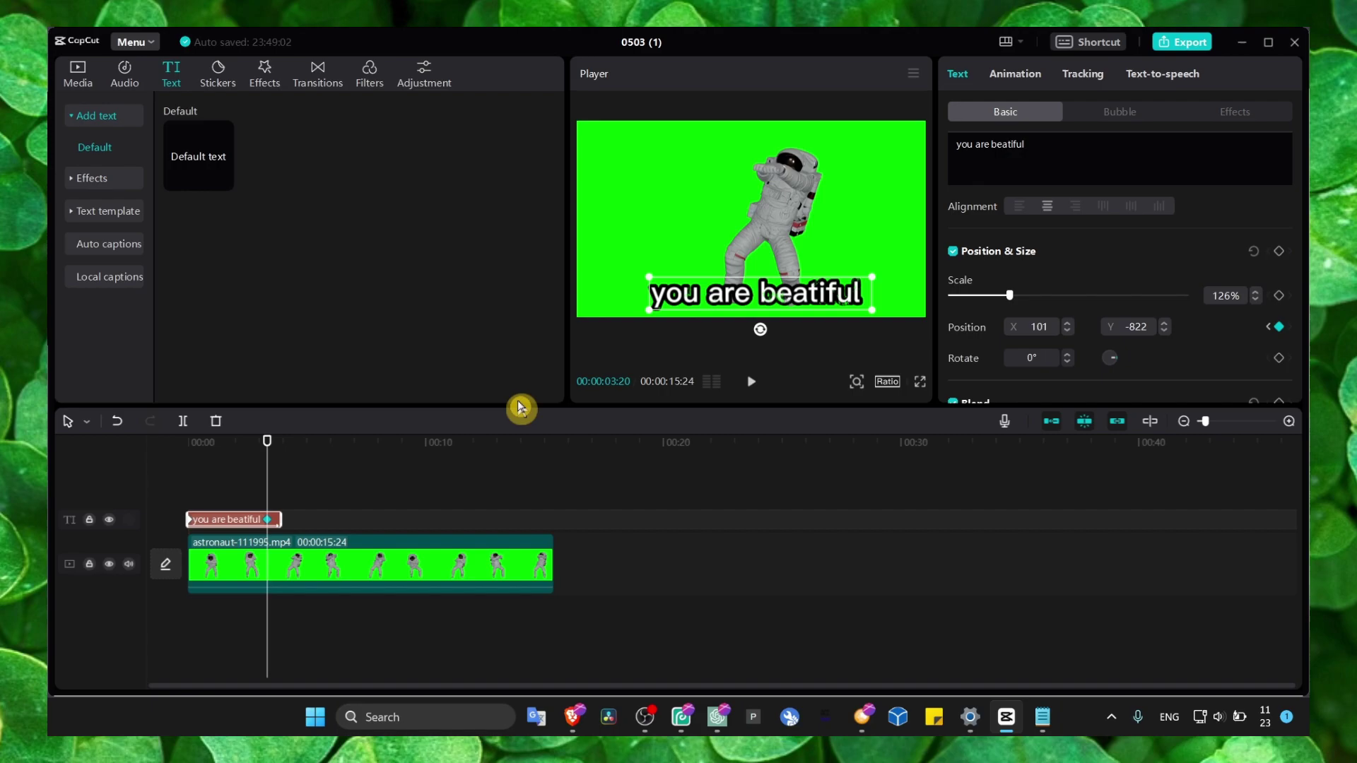
pyautogui.moveTo(261, 471); pyautogui.dragTo(188, 475)
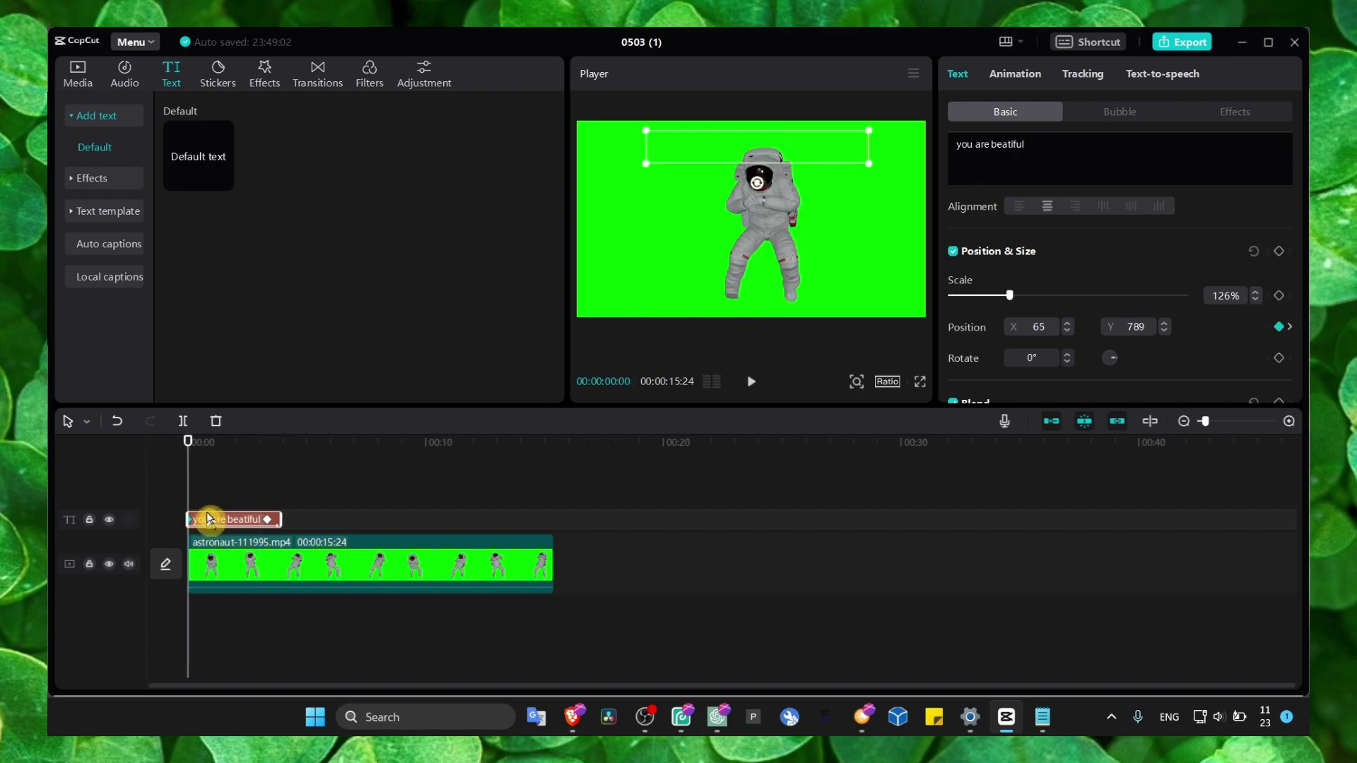
pyautogui.click(749, 384)
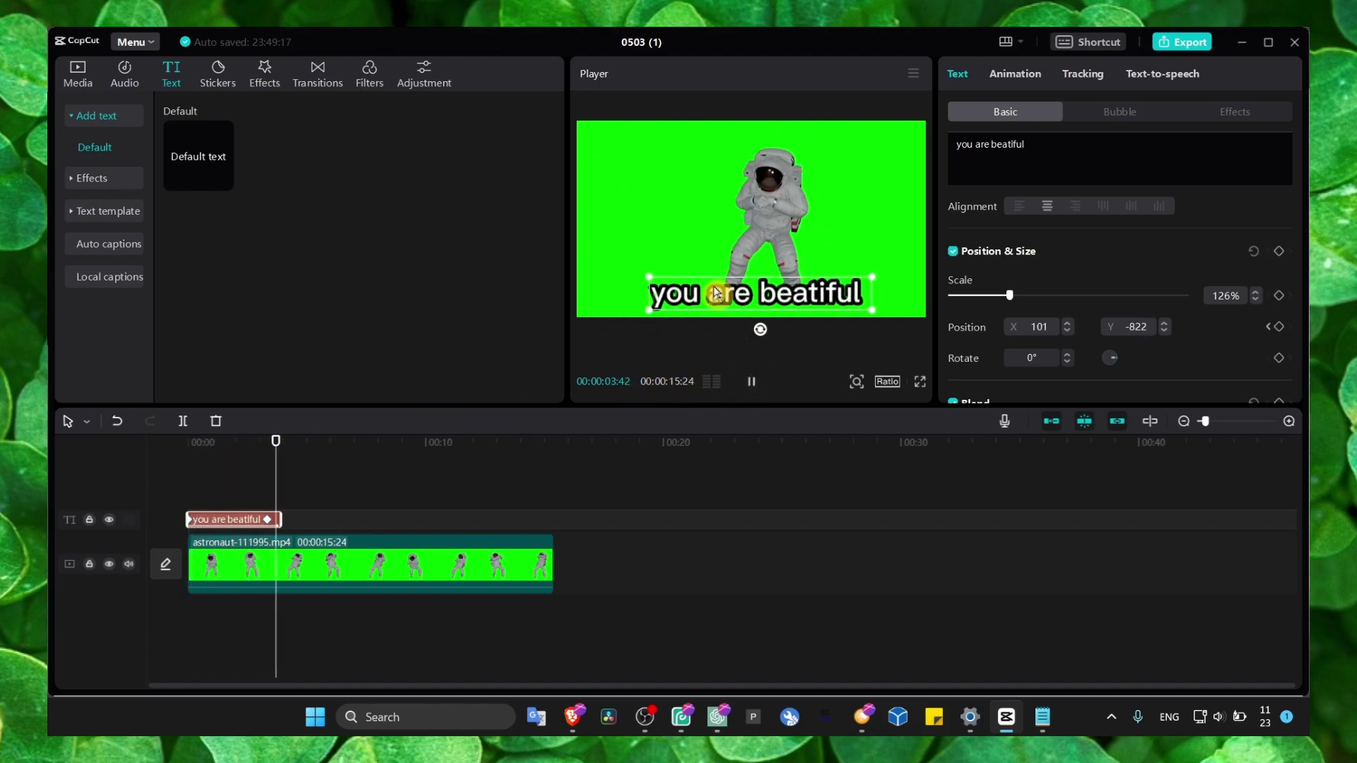
pyautogui.press('space')
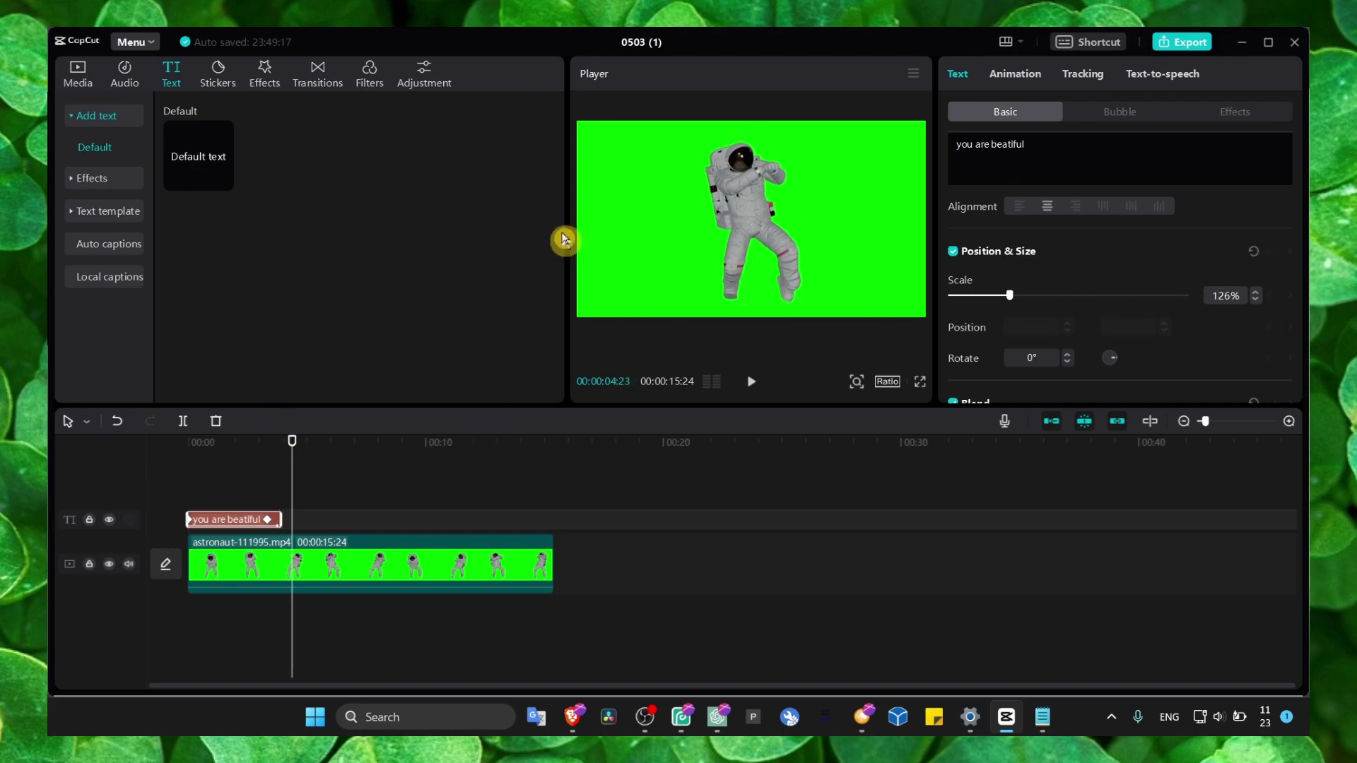
pyautogui.click(90, 75)
# - Add the astronaut clip on a track above, scaled to 54% and placed top-left
pyautogui.moveTo(224, 161); pyautogui.dragTo(363, 523)
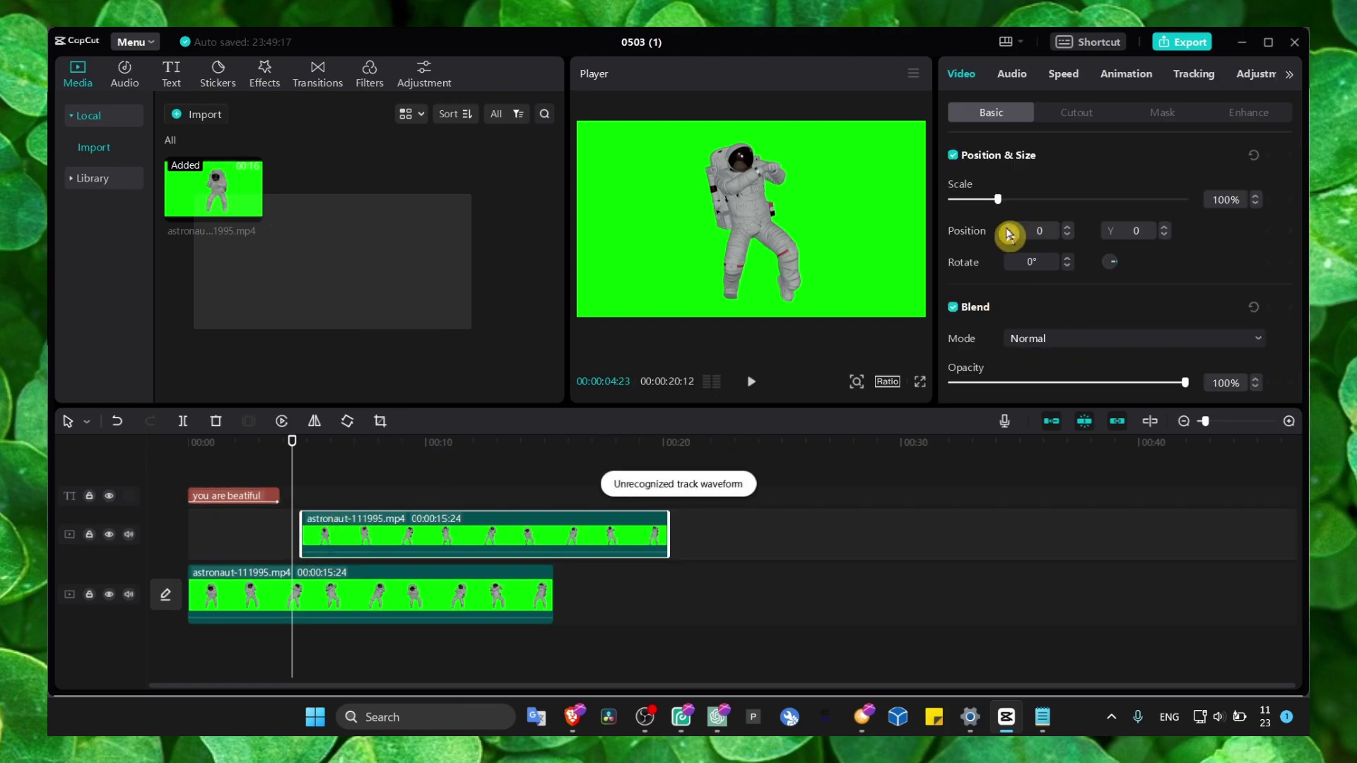
pyautogui.moveTo(998, 201); pyautogui.dragTo(975, 218)
pyautogui.click(366, 444)
pyautogui.moveTo(770, 233); pyautogui.dragTo(622, 172)
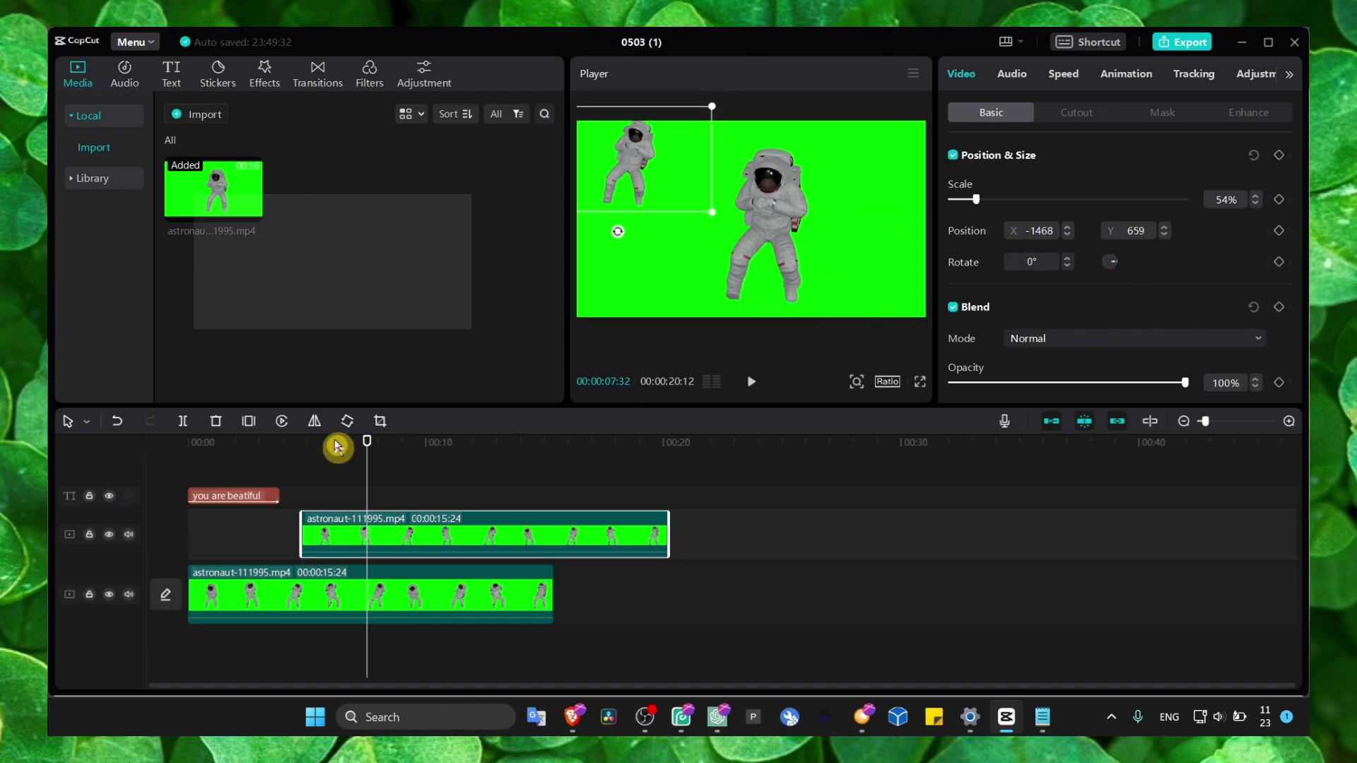
pyautogui.moveTo(337, 445); pyautogui.dragTo(301, 444)
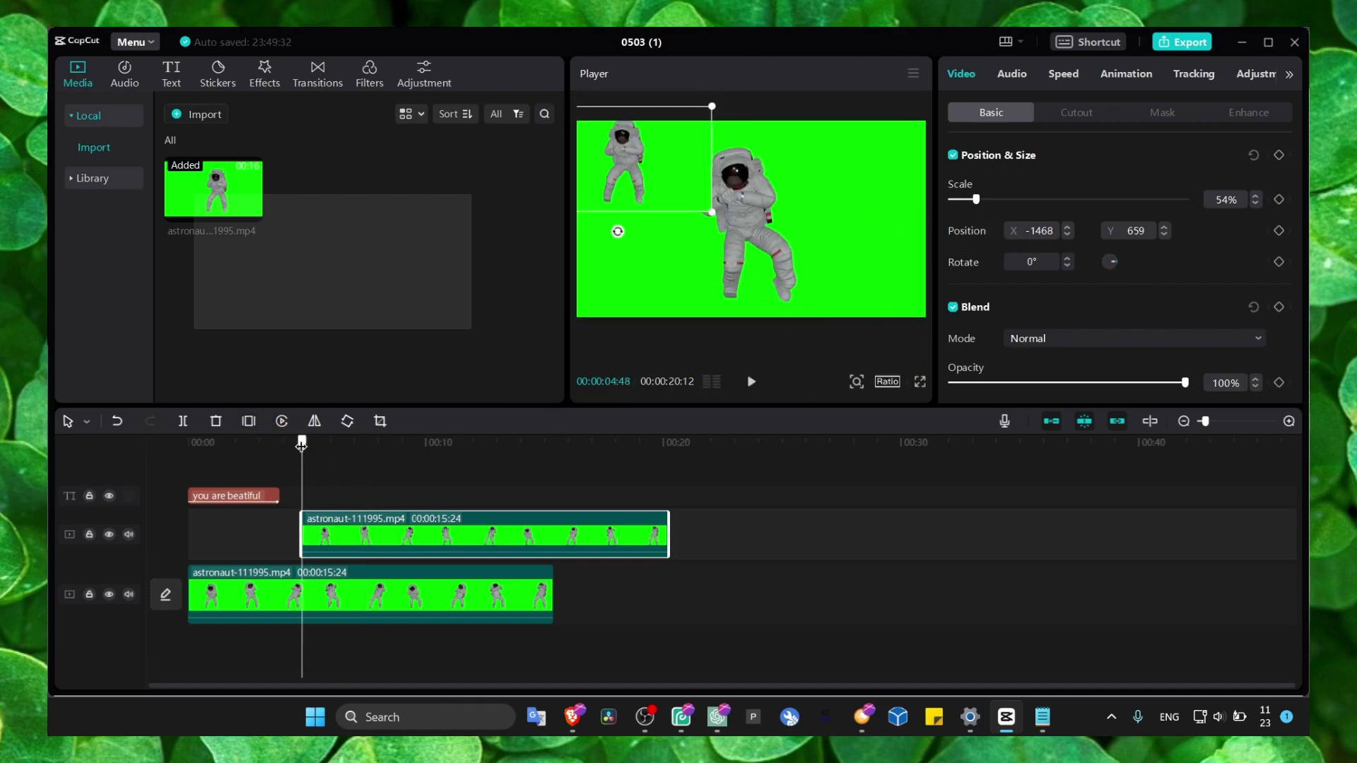
pyautogui.click(363, 444)
pyautogui.scroll(-3, 1130, 325)
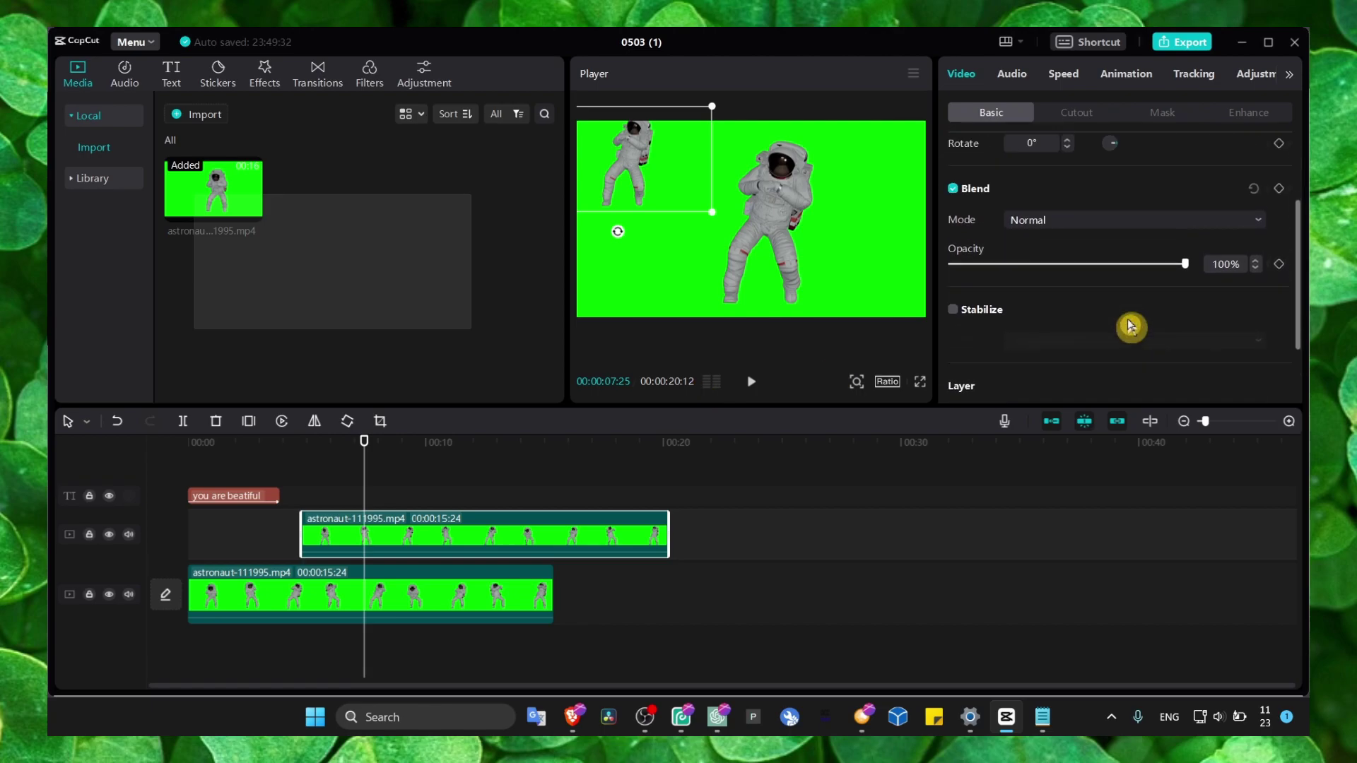
pyautogui.scroll(3, 1130, 324)
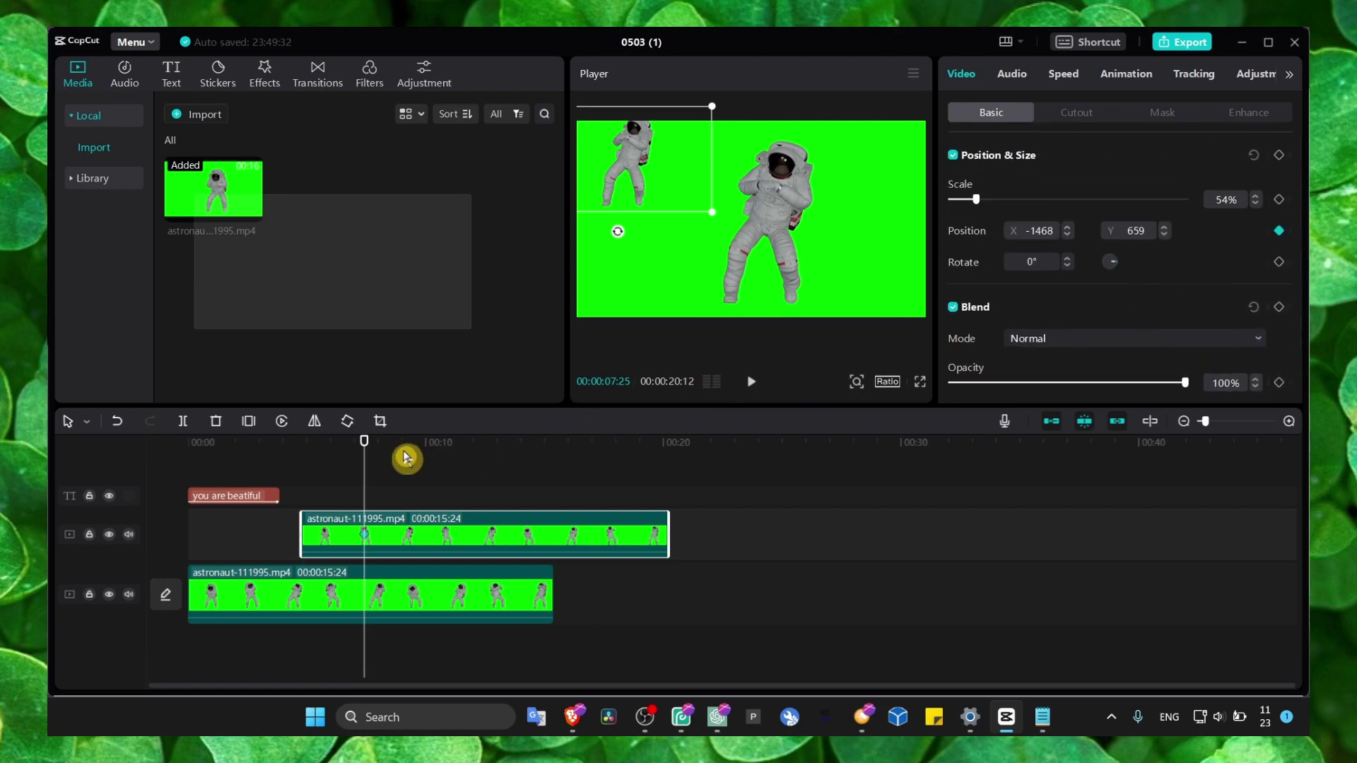
# - Keyframe the small astronaut to the bottom-right around 12.5 seconds, preview it, then switch to OBS
pyautogui.moveTo(364, 444); pyautogui.dragTo(494, 444)
pyautogui.moveTo(633, 179); pyautogui.dragTo(892, 284)
pyautogui.moveTo(494, 443); pyautogui.dragTo(367, 443)
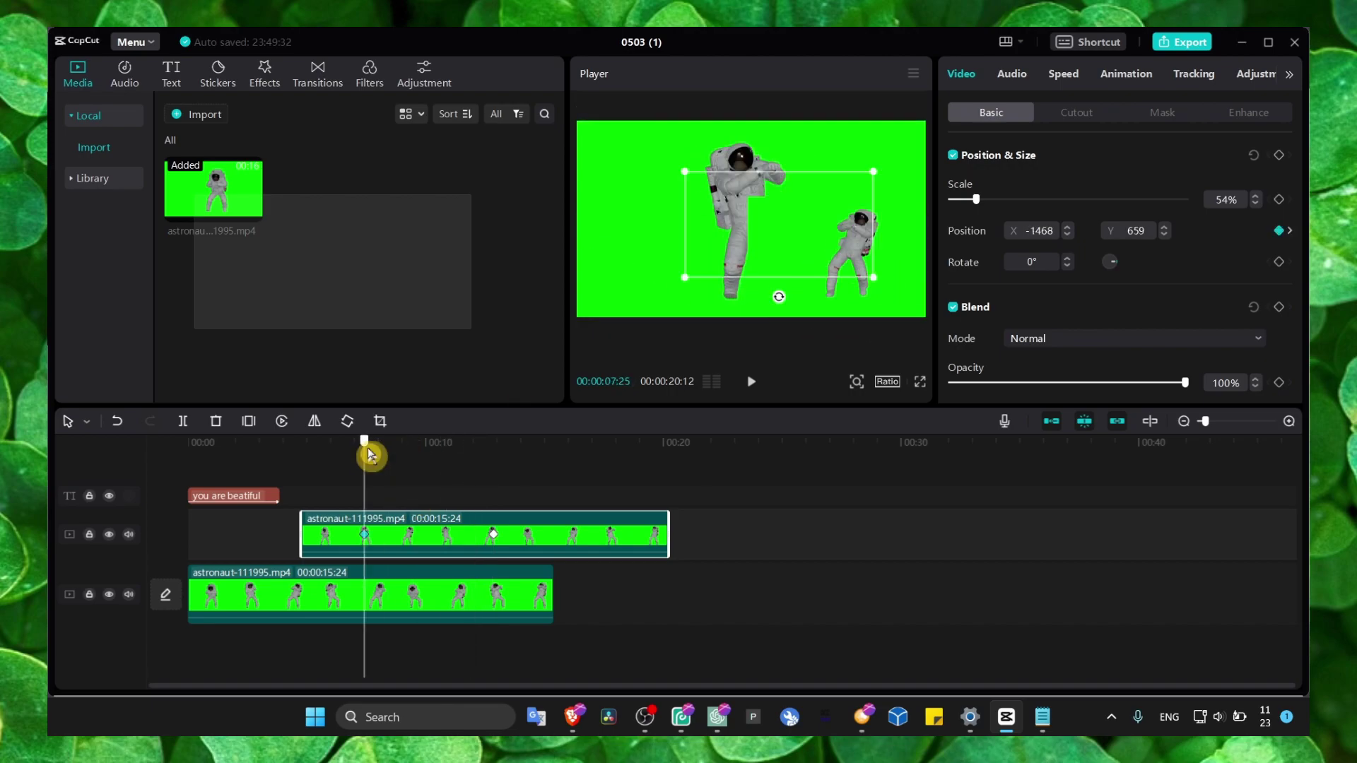
pyautogui.press('space')
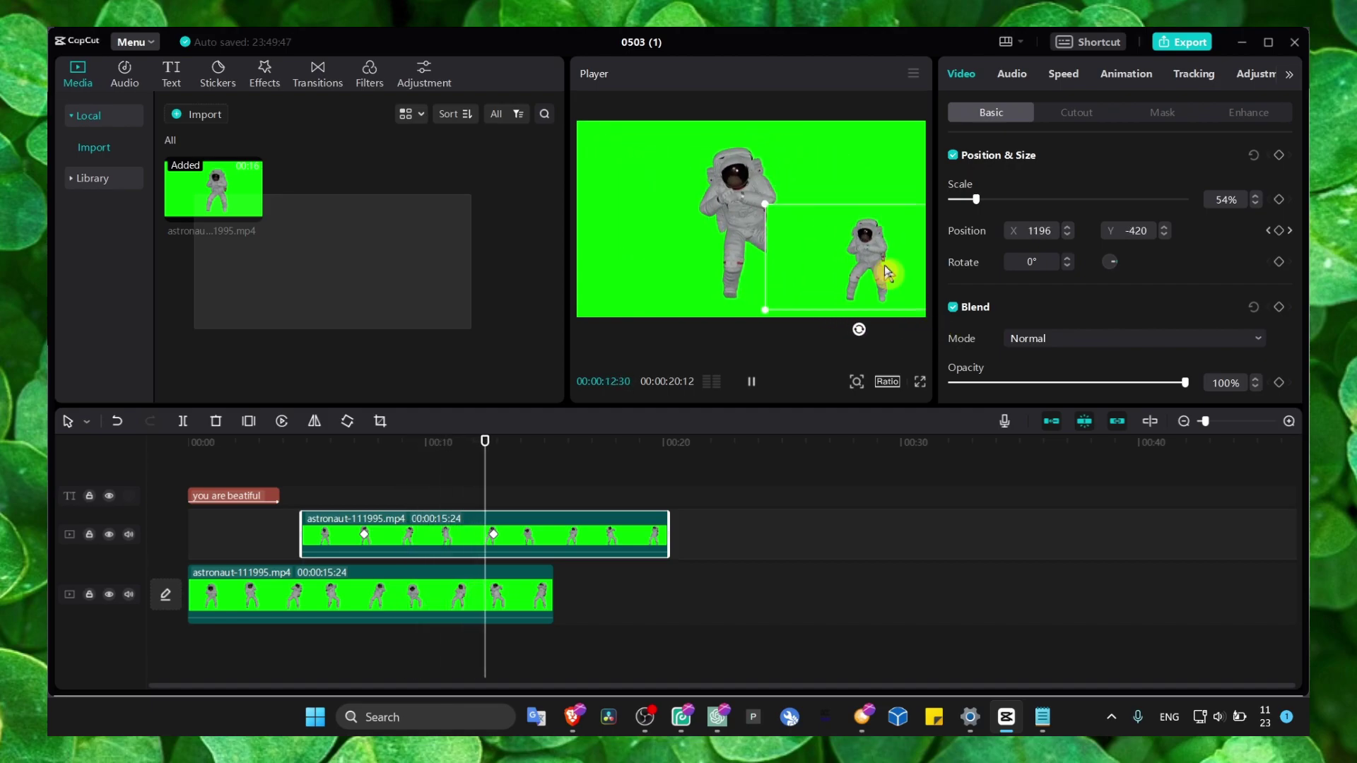
pyautogui.press('space')
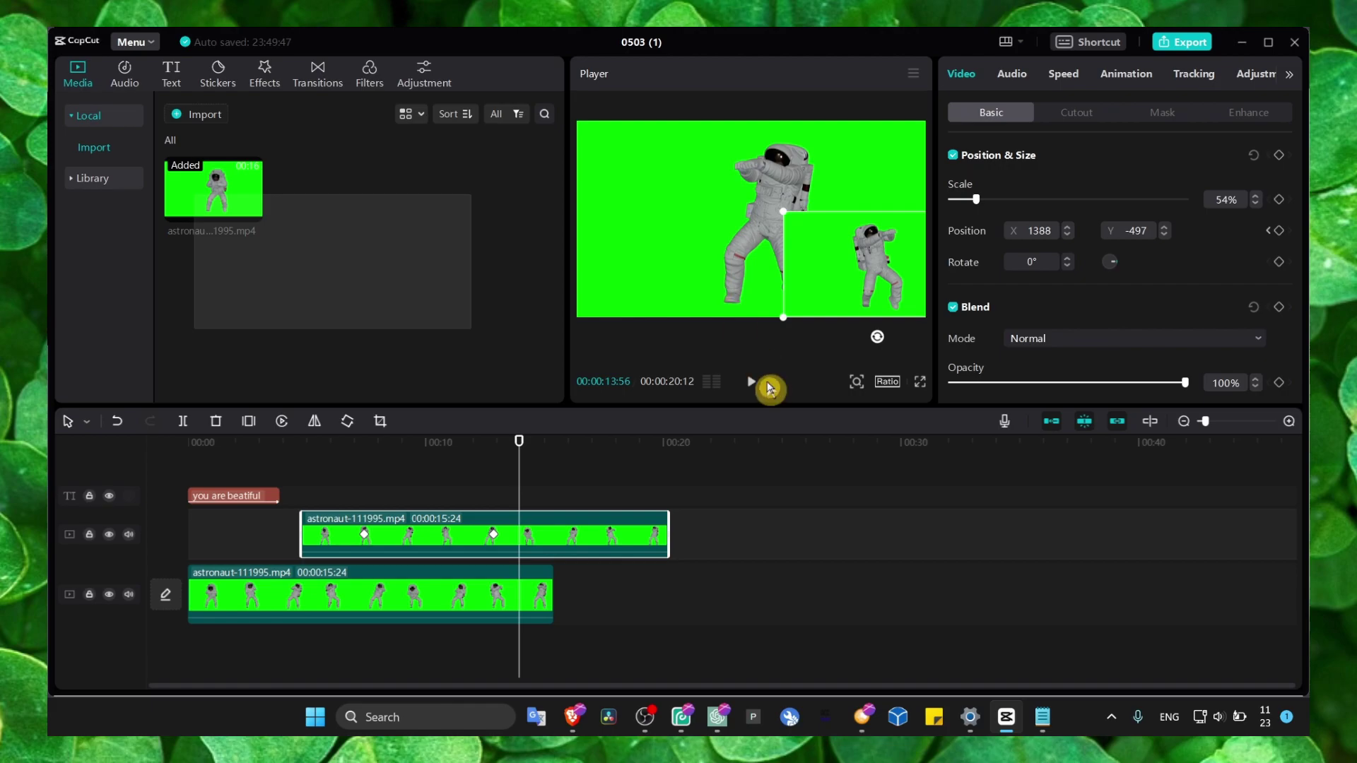
pyautogui.click(642, 718)
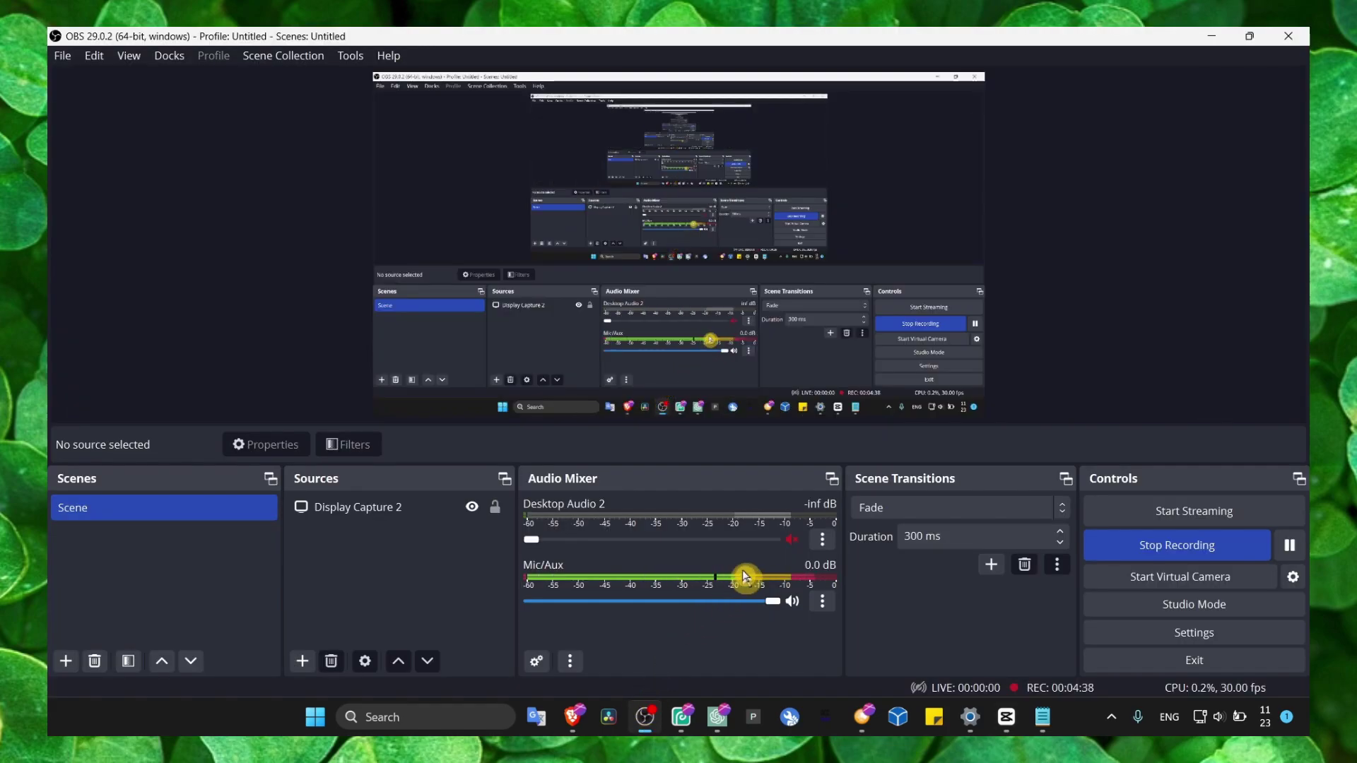